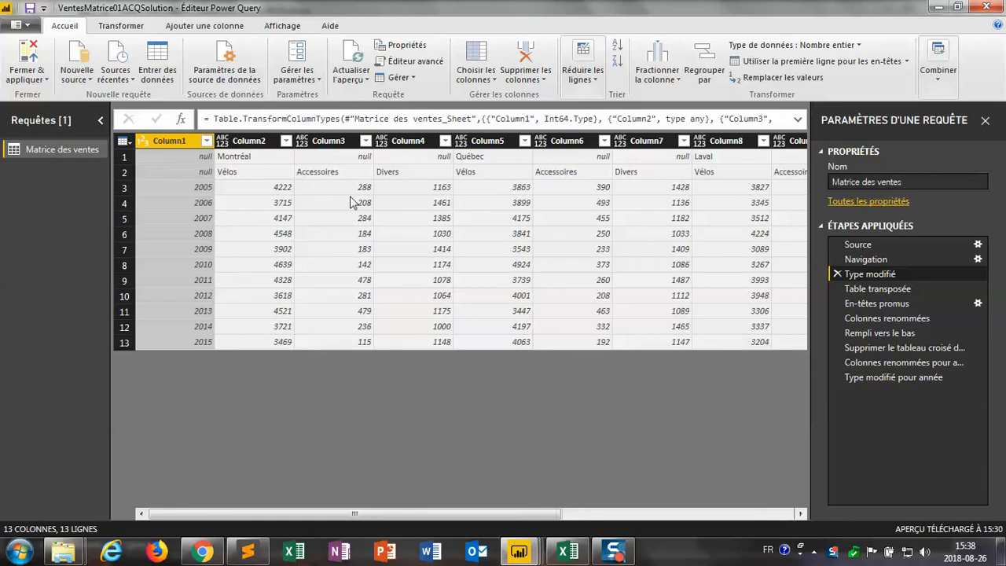
Switch to the VentesMatrice01ACQSolution report in Power BI Desktop and examine its charts by year, product and city, plus its data table
mouse_move(519, 550)
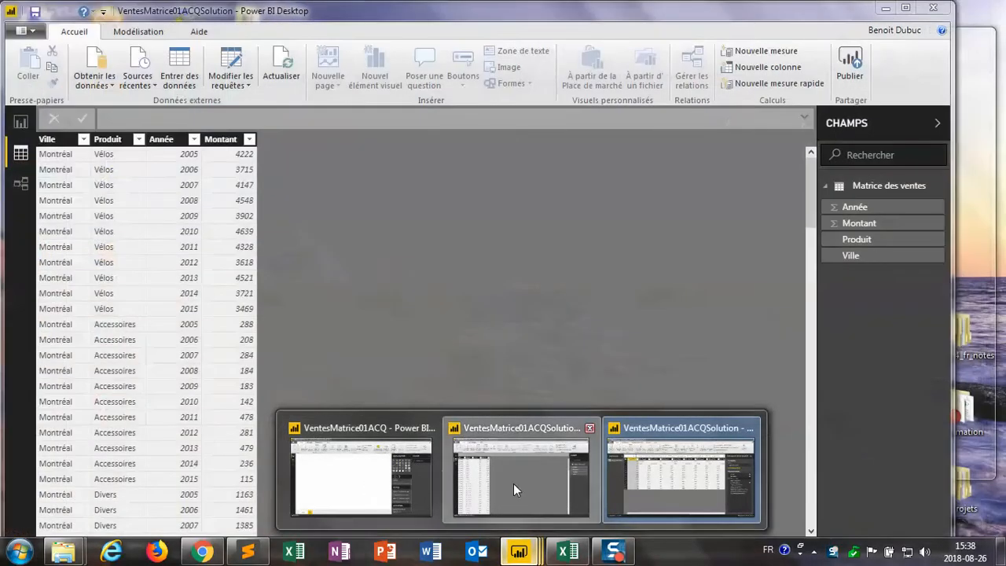
left_click(513, 483)
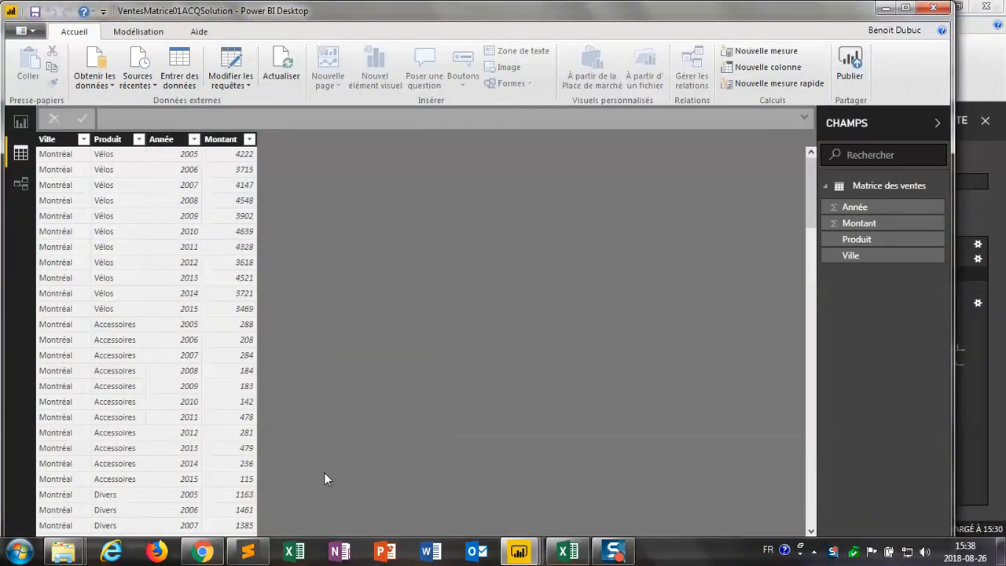
left_click(21, 122)
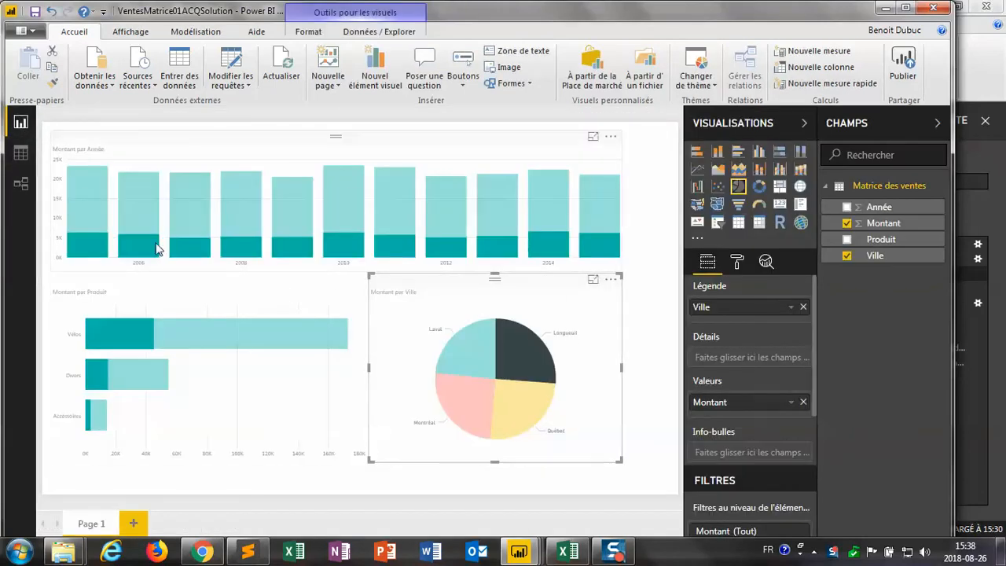
mouse_move(176, 253)
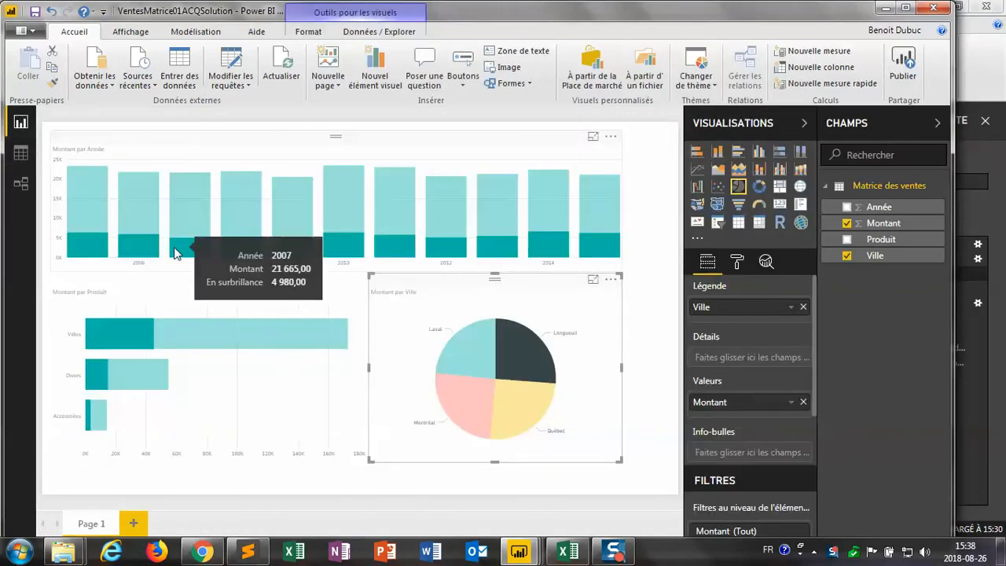
left_click(21, 153)
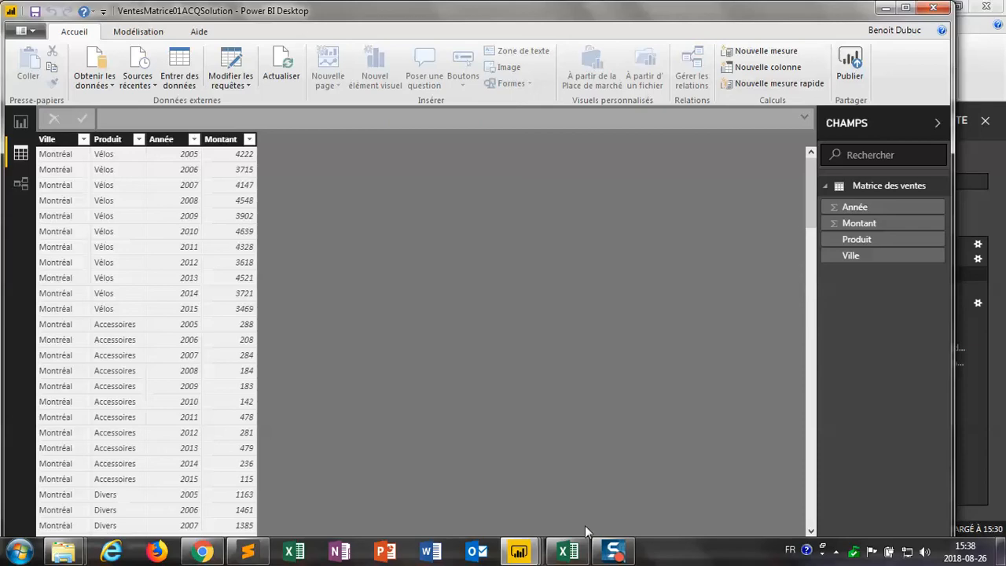
Switch to VentesMatrice.xlsx in Excel and examine the Montréal, Québec, Laval and Longueuil blocks and the product headers under Montréal
left_click(567, 551)
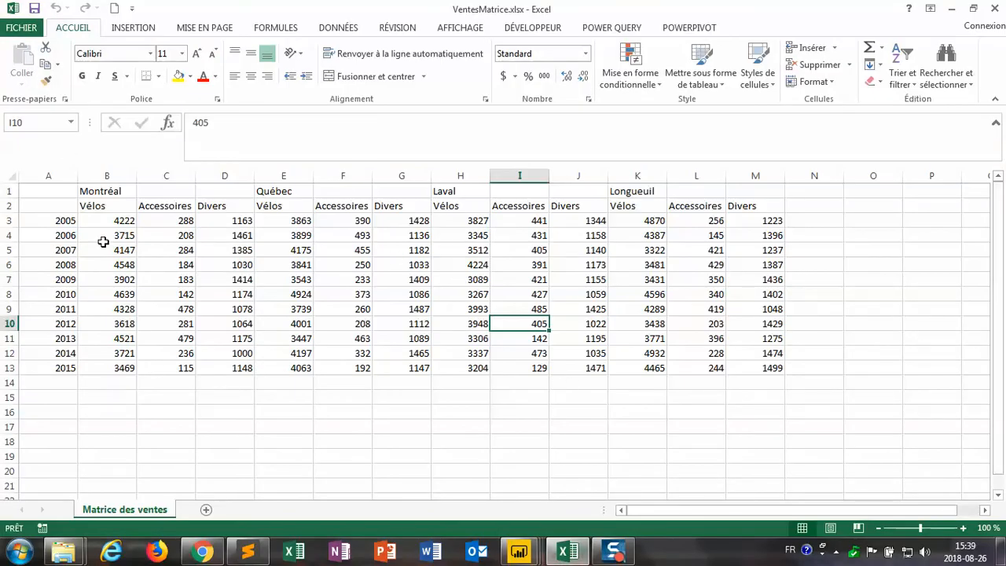
left_click_drag(85, 192, 244, 368)
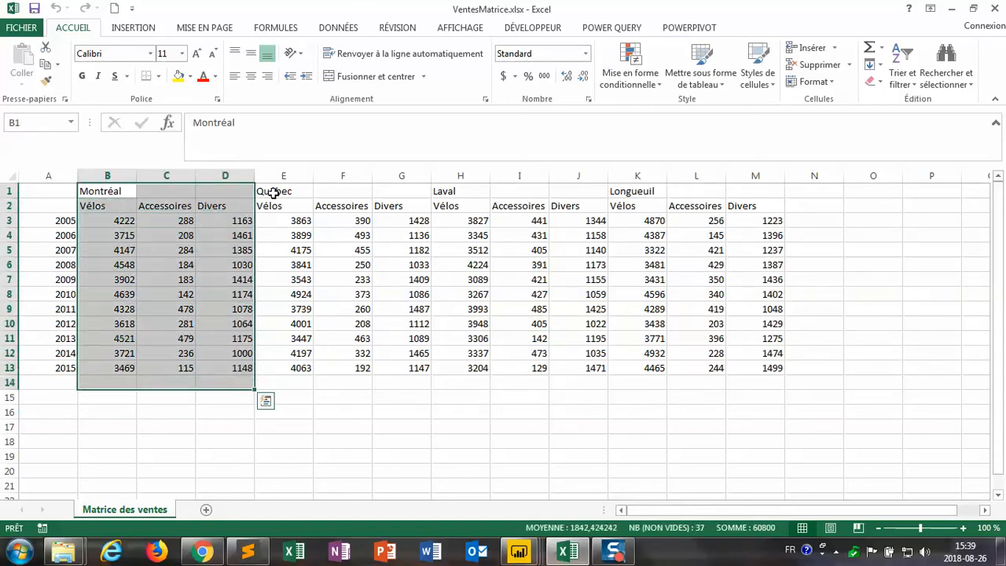
left_click_drag(269, 192, 425, 368)
left_click_drag(453, 192, 585, 356)
left_click_drag(623, 192, 774, 340)
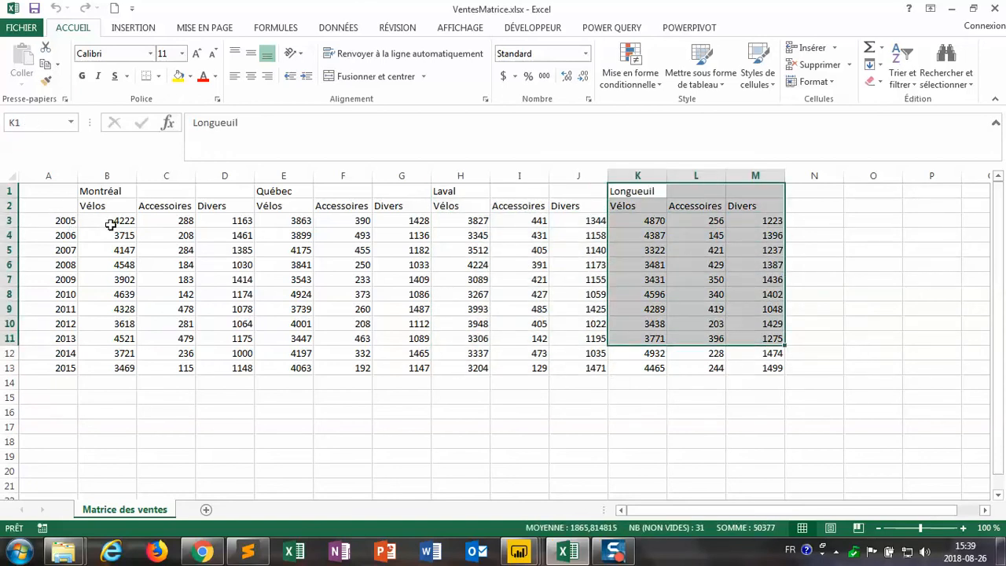
left_click_drag(89, 207, 218, 207)
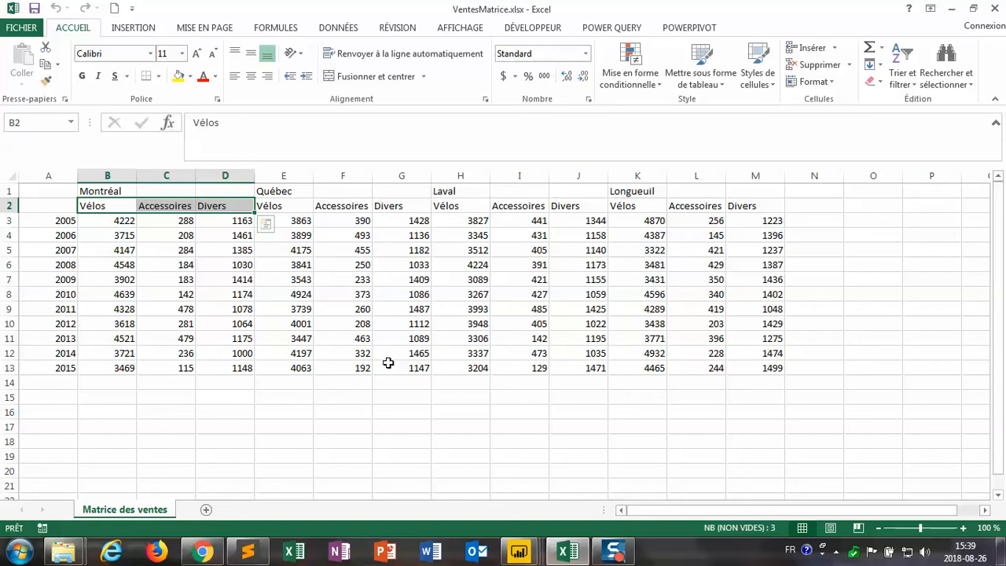
Switch to the solution's Power Query editor and compare the query at its Navigation step with the final Type modifié pour année step
left_click(518, 548)
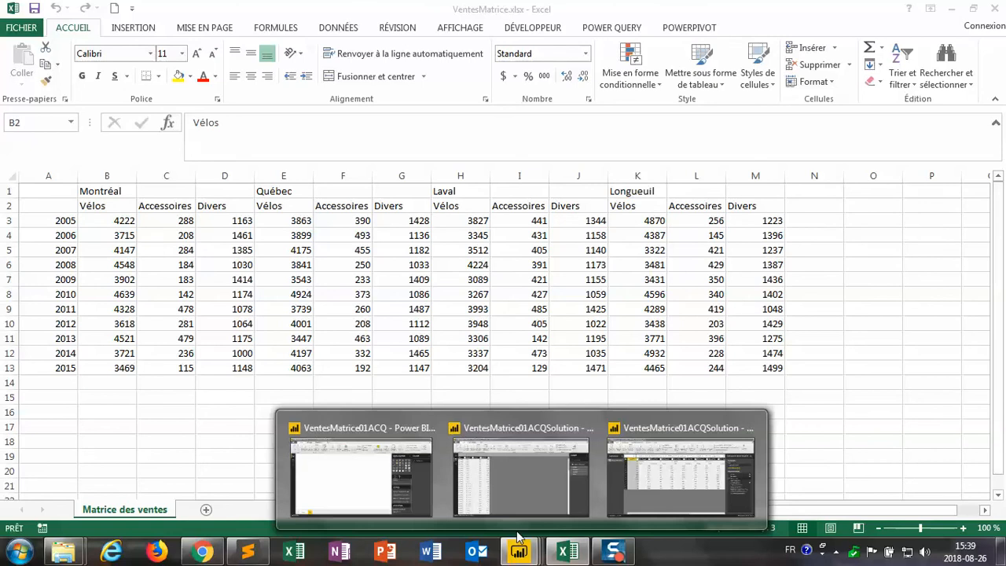
mouse_move(641, 487)
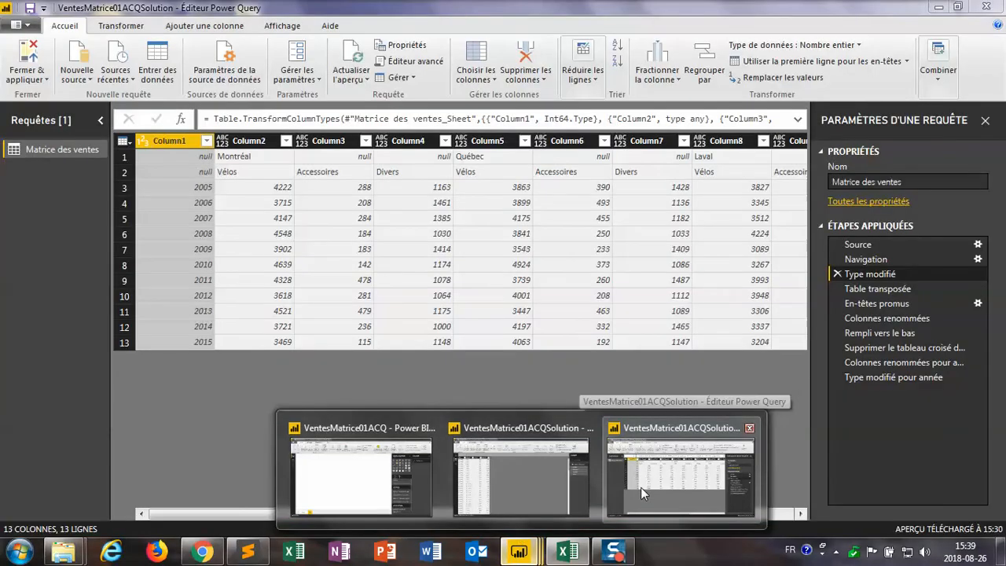
left_click(642, 484)
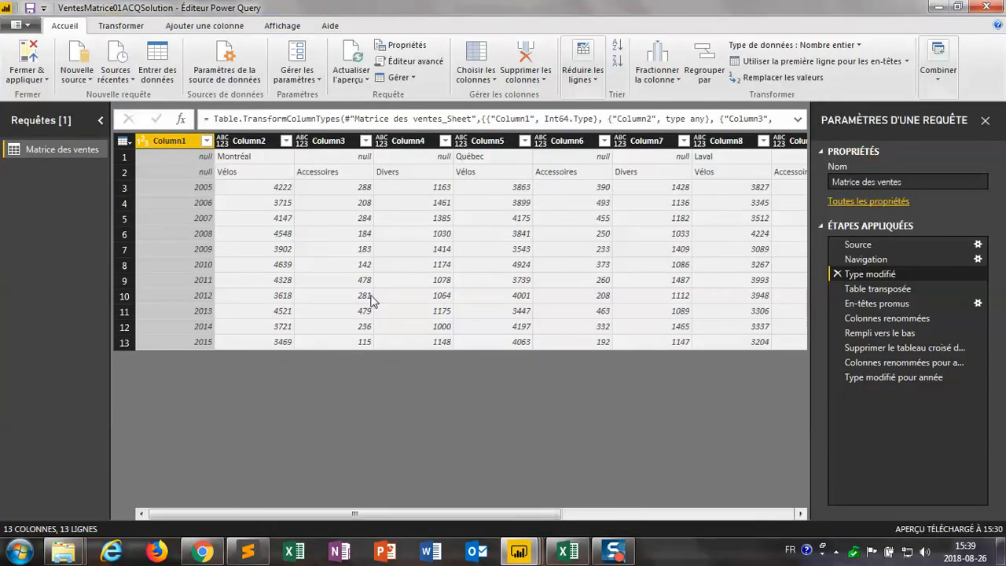
left_click(893, 379)
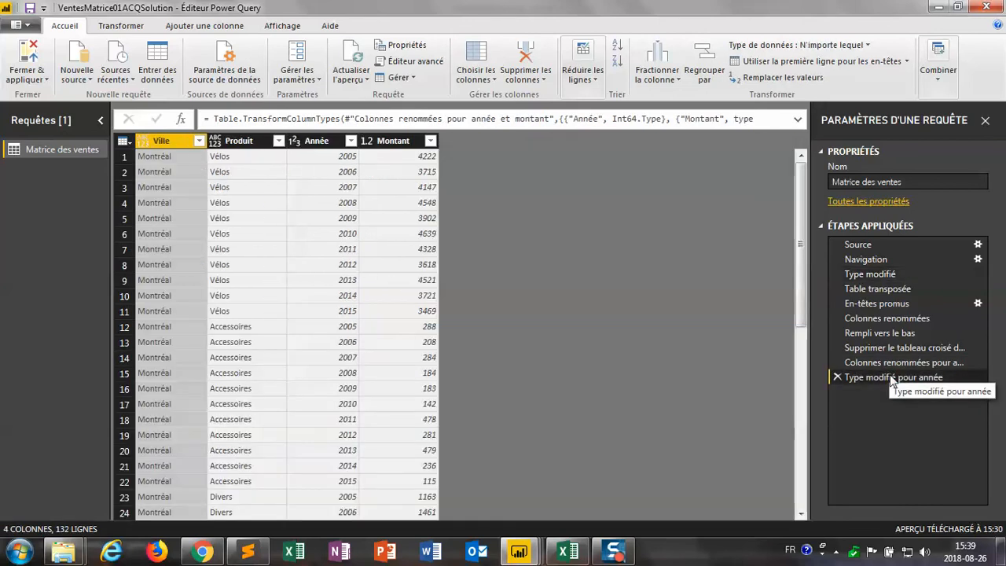
left_click(866, 260)
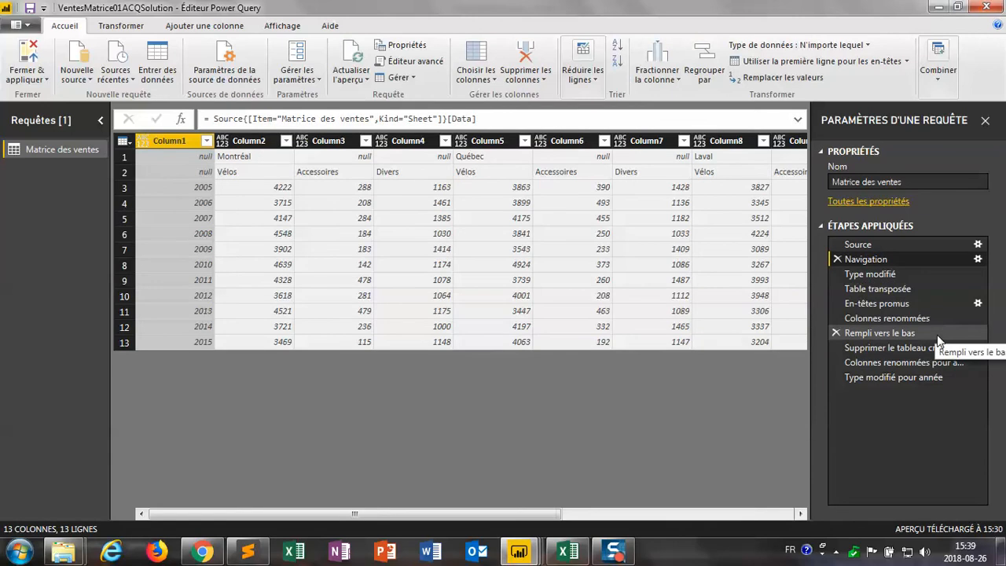
left_click(961, 378)
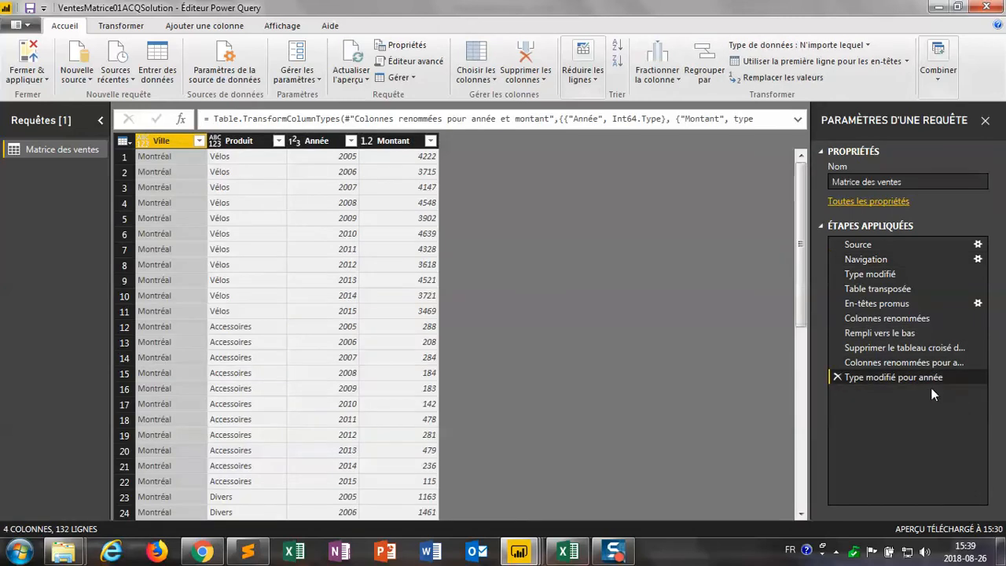
left_click(861, 260)
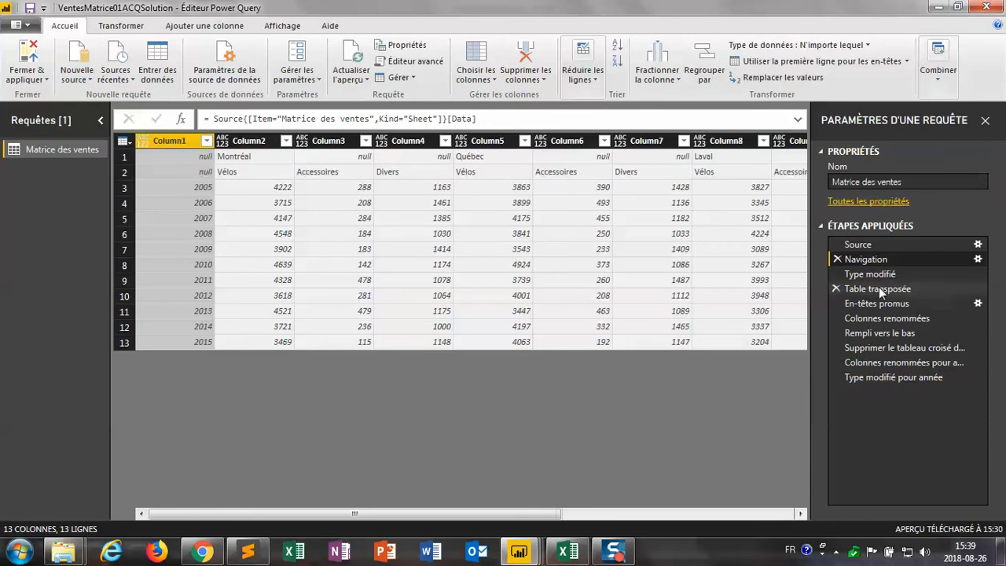
Compare the sales matrix at the Type modifié step with the Table transposée step
left_click(865, 276)
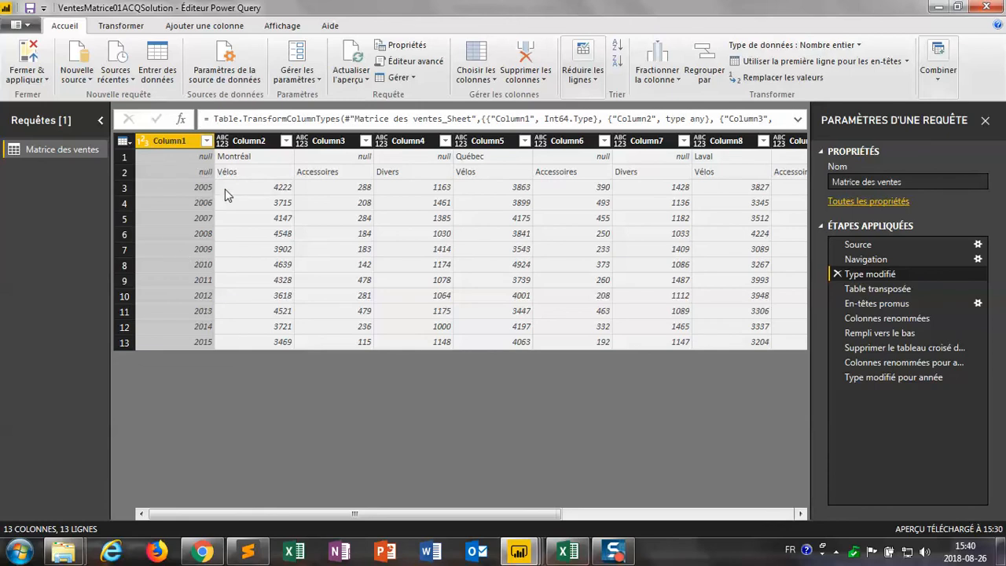
left_click(869, 289)
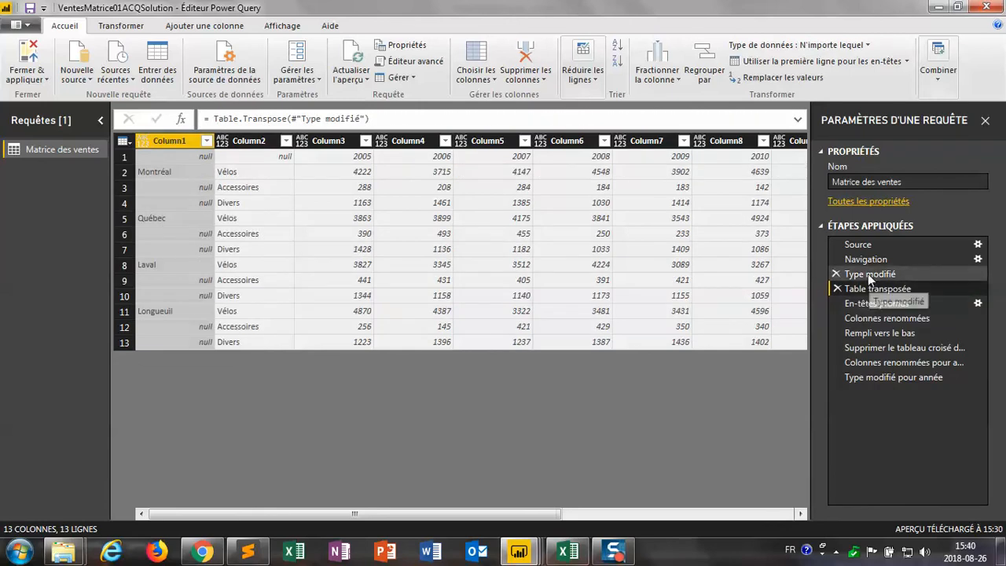
left_click(869, 273)
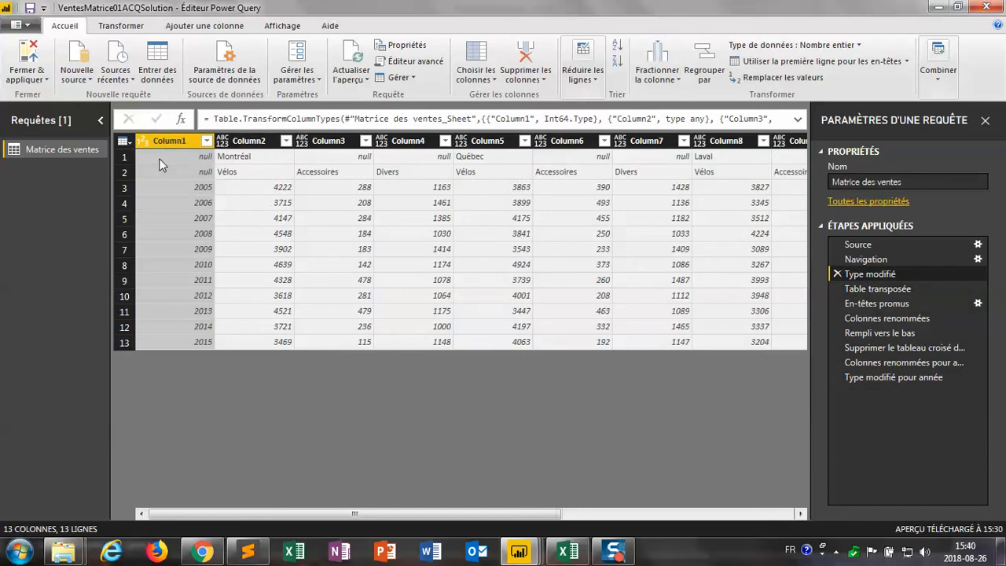
left_click(879, 290)
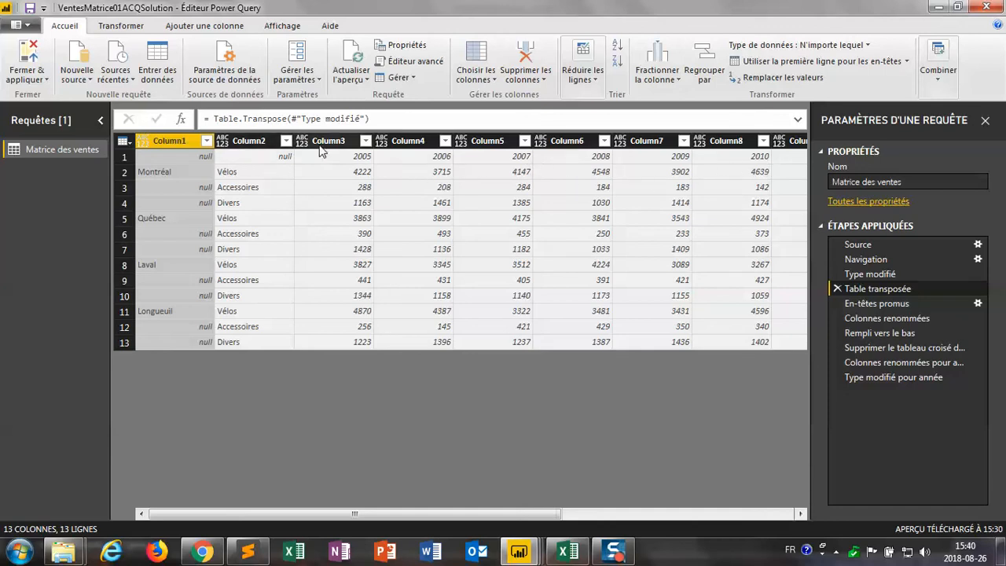
Review the remaining applied steps in order, from En-têtes promus through fill down and unpivoting to Type modifié pour année
left_click(859, 305)
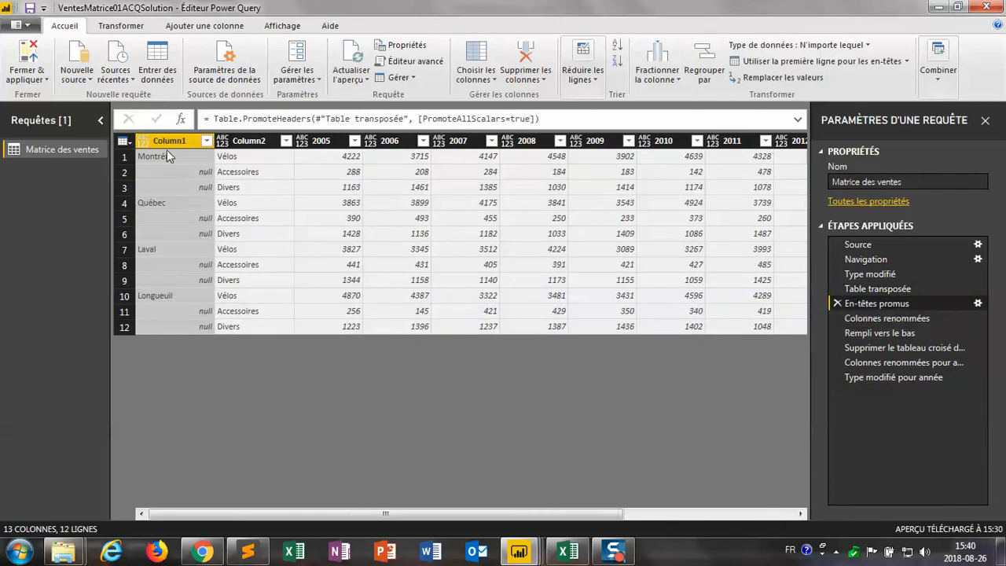
left_click(853, 318)
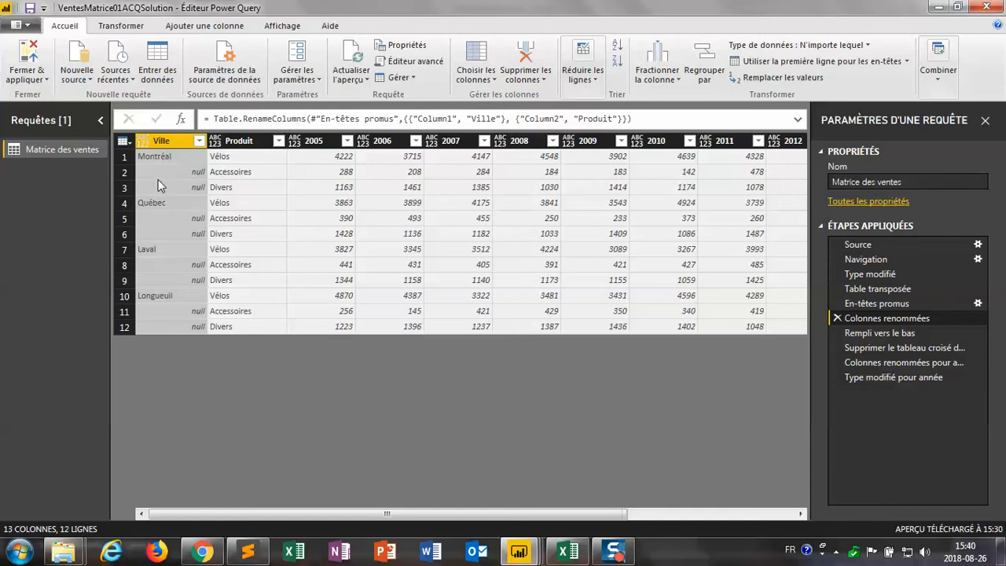
left_click(872, 332)
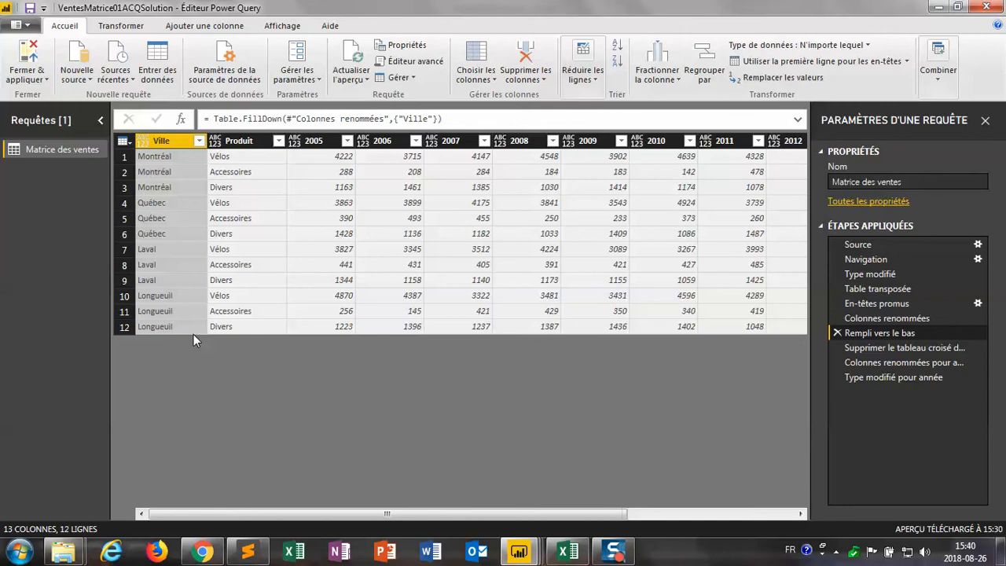
left_click(865, 348)
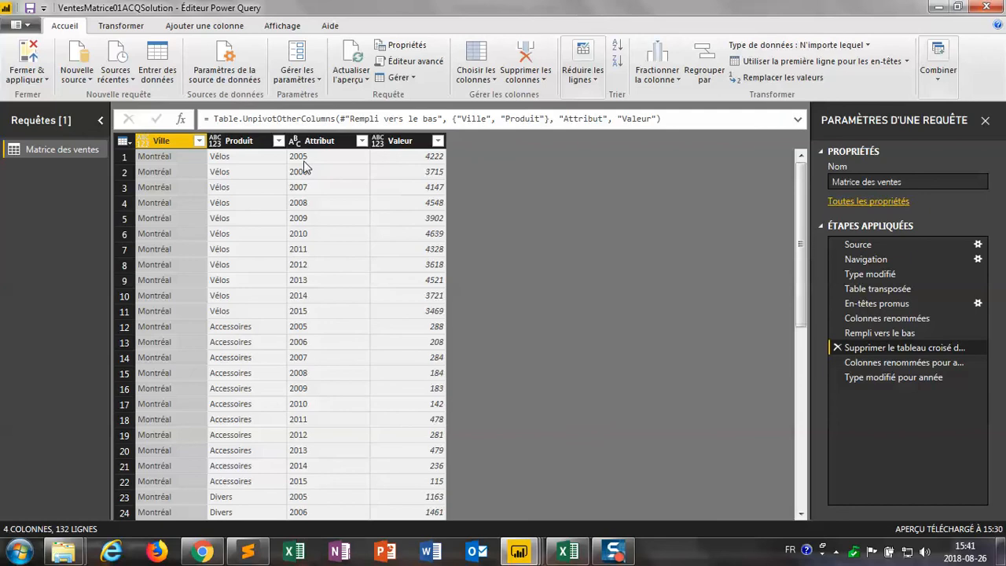
left_click(871, 365)
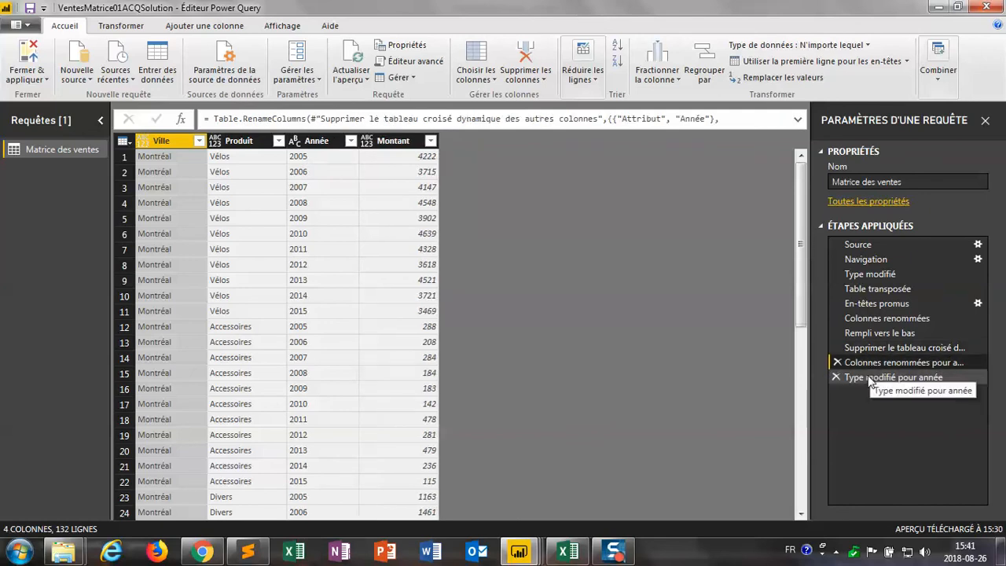
left_click(864, 377)
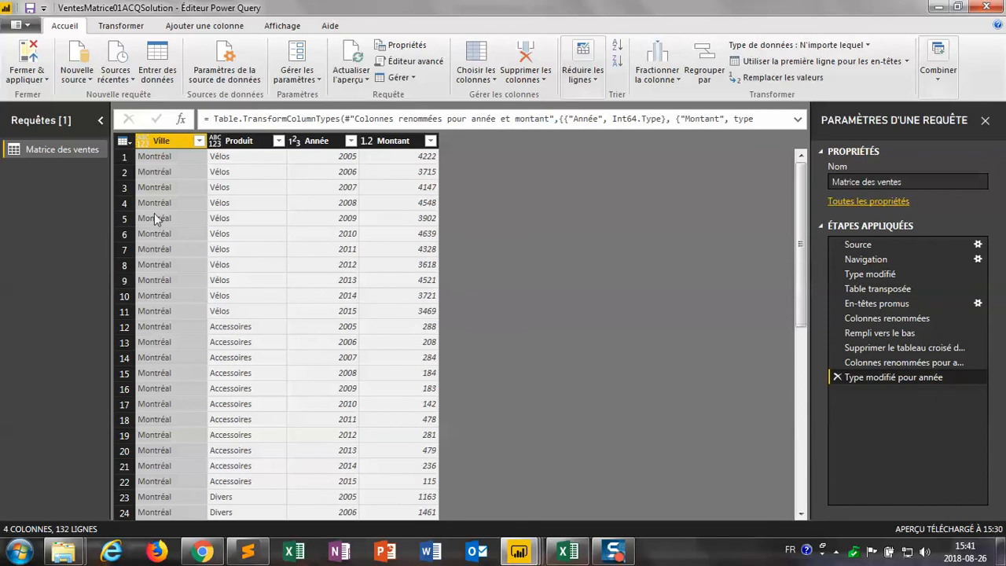
Close the solution's Power Query editor and its VentesMatrice01ACQSolution report, returning to the empty VentesMatrice01ACQ report
left_click(993, 6)
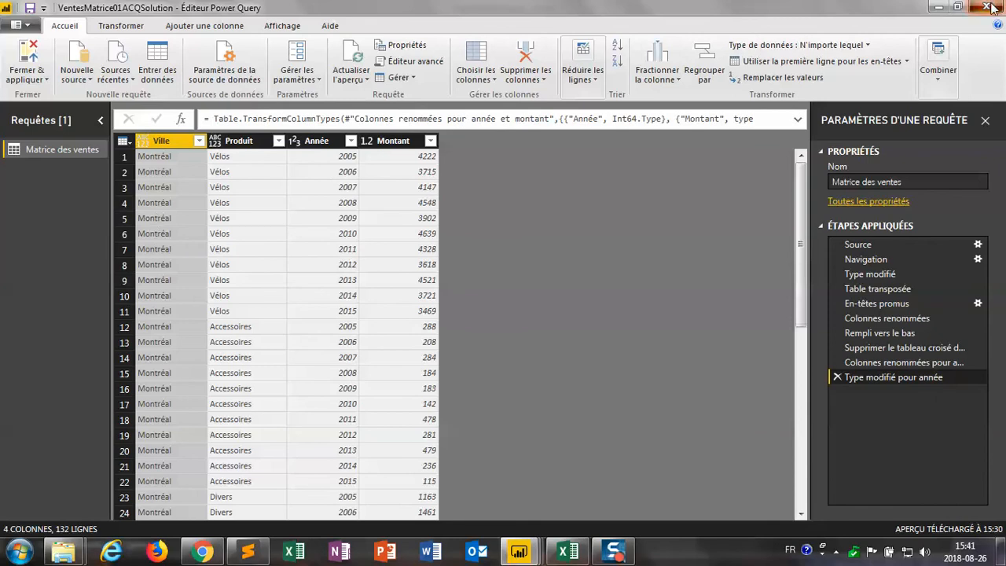
mouse_move(525, 552)
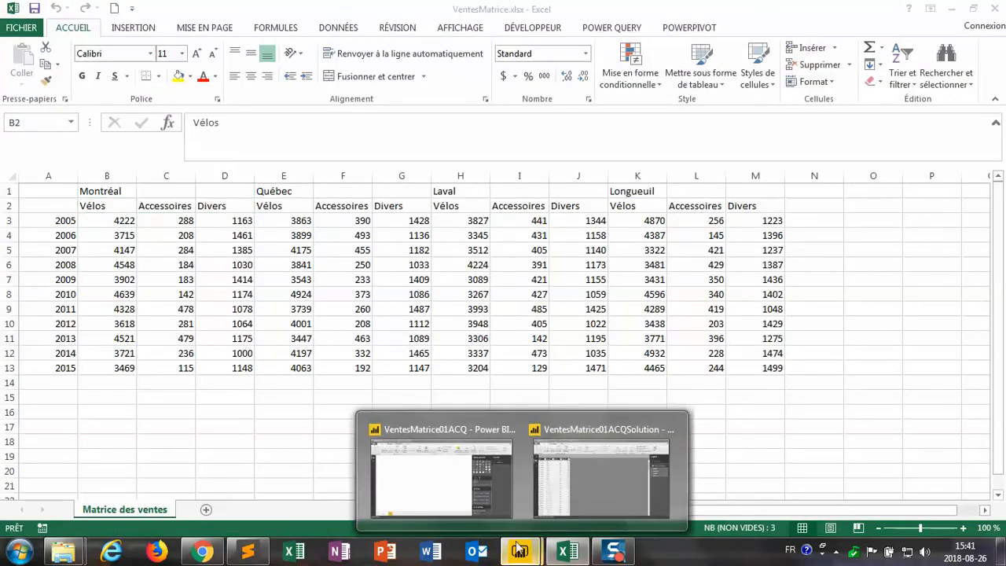
left_click(573, 467)
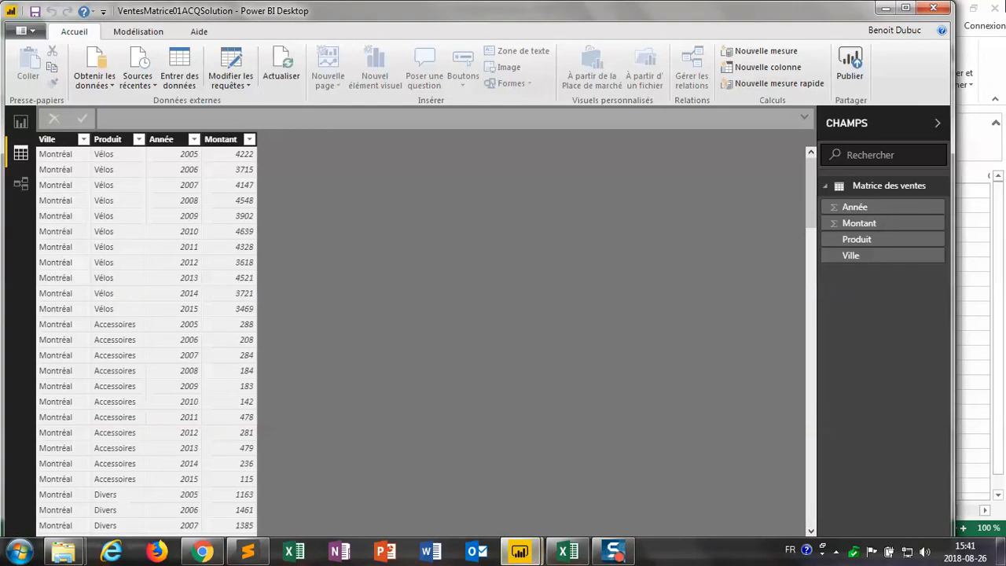
left_click(942, 8)
left_click(553, 297)
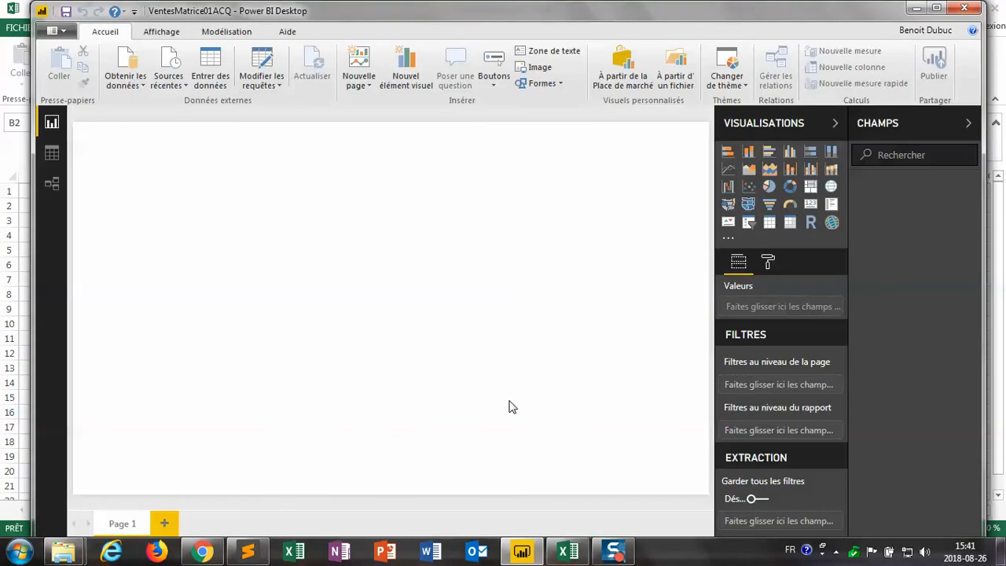
Import the Matrice des ventes sheet from VentesMatrice.xlsx in the data\snacks folder and open it for editing in Power Query
left_click(134, 67)
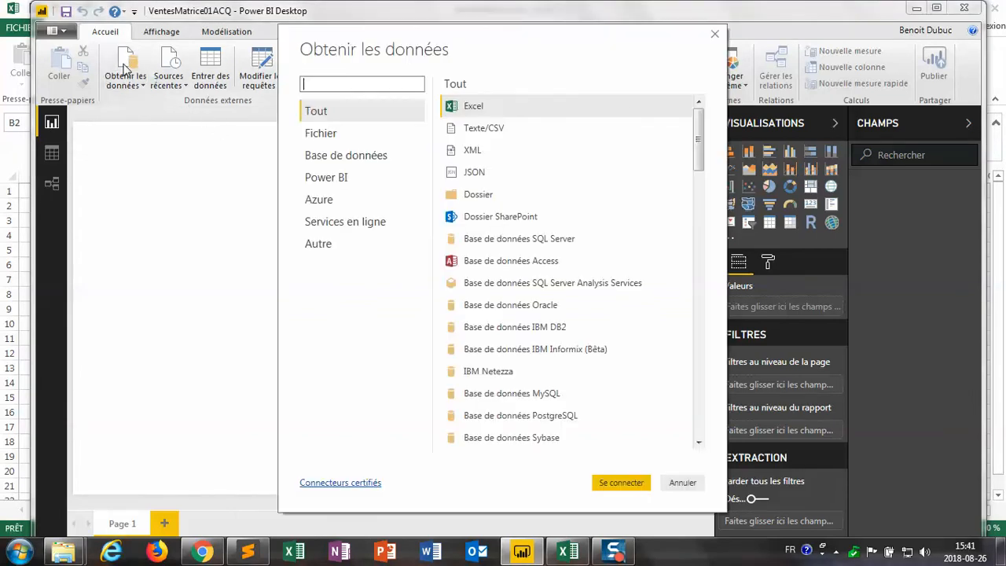
left_click(491, 107)
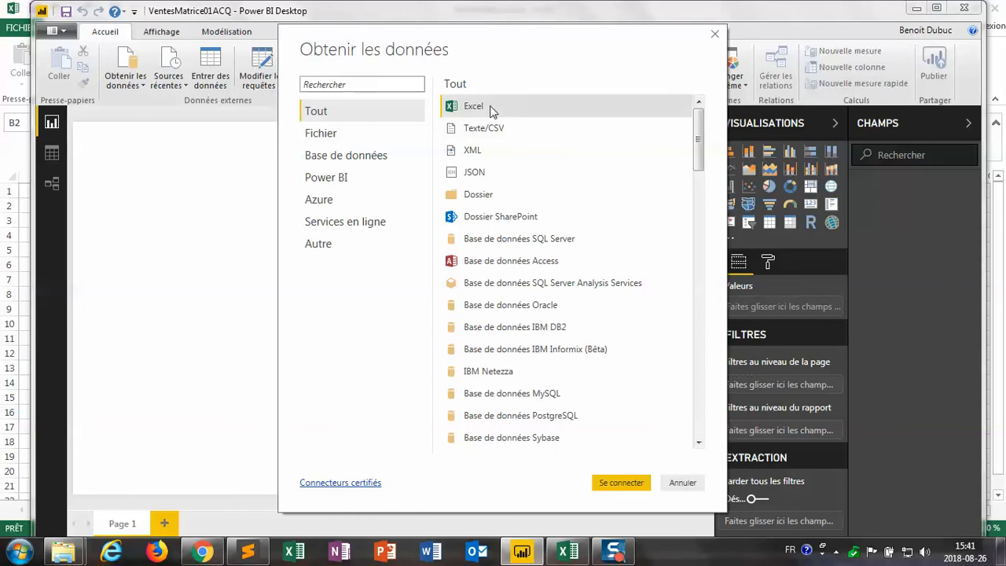
left_click(629, 488)
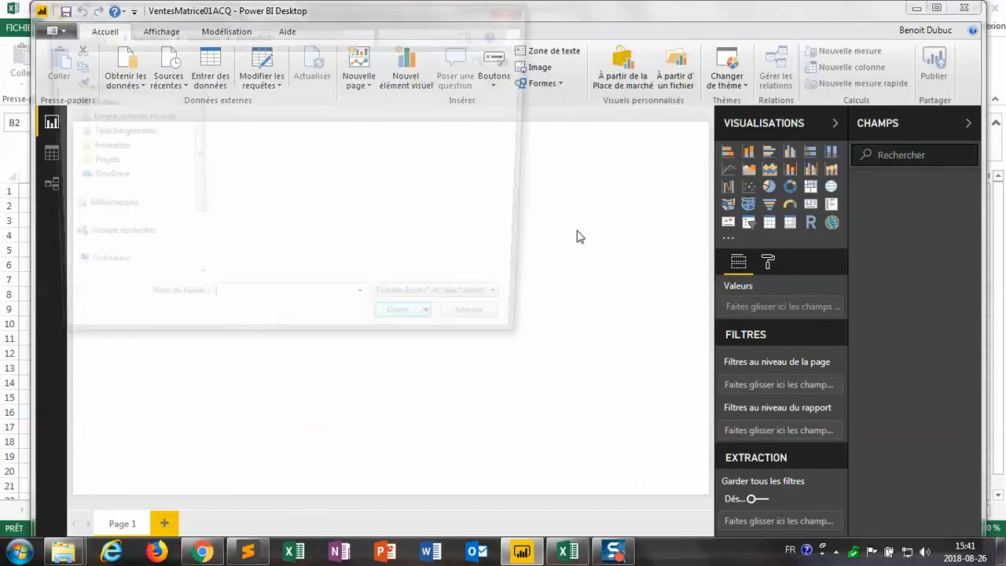
double_click(239, 135)
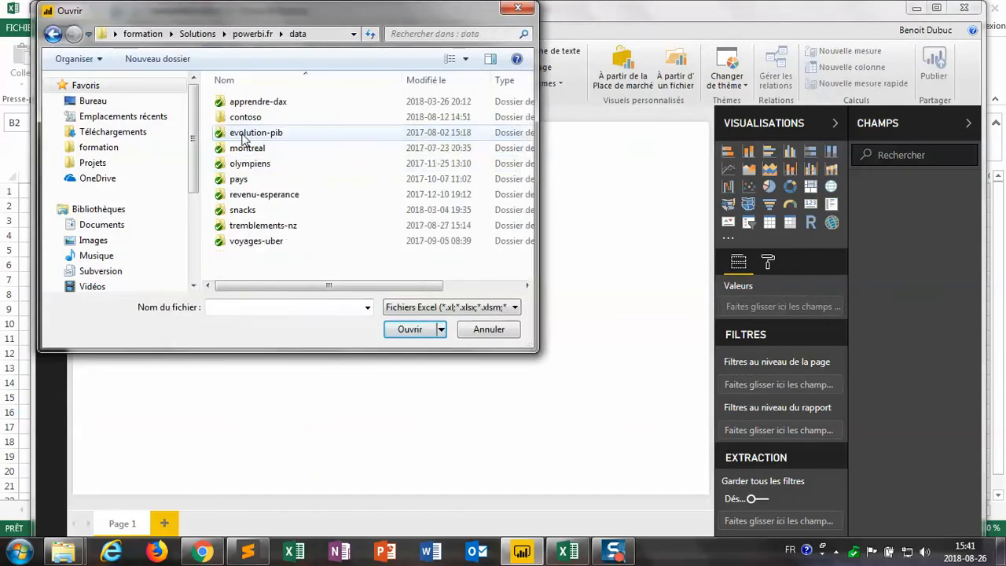
double_click(237, 212)
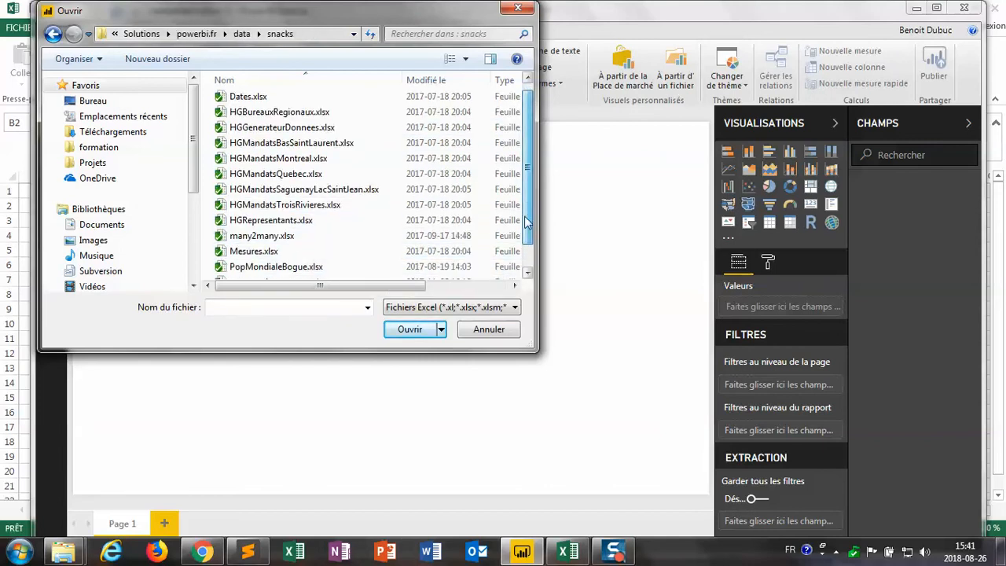
scroll(525, 211, "down", 1)
left_click(298, 271)
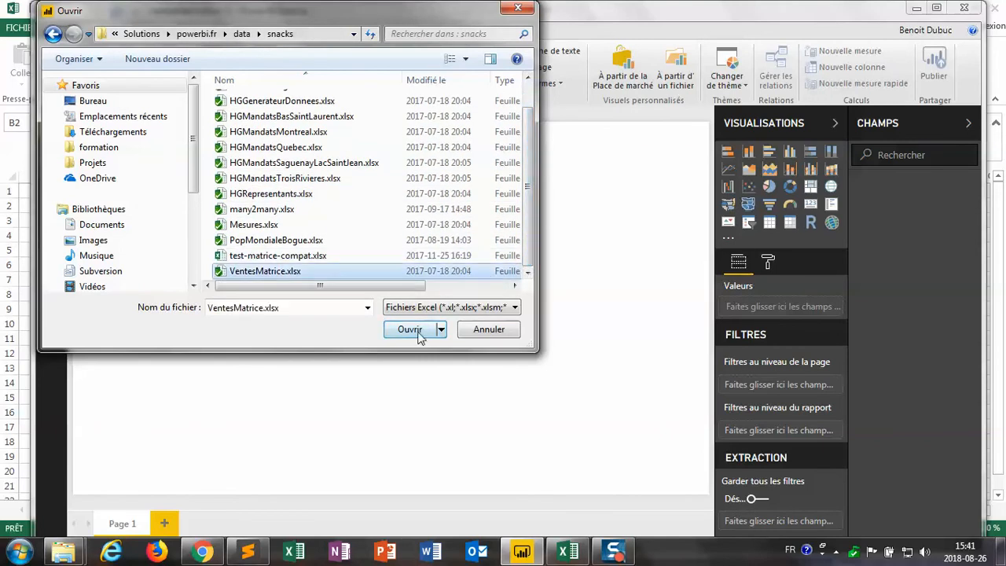
left_click(422, 331)
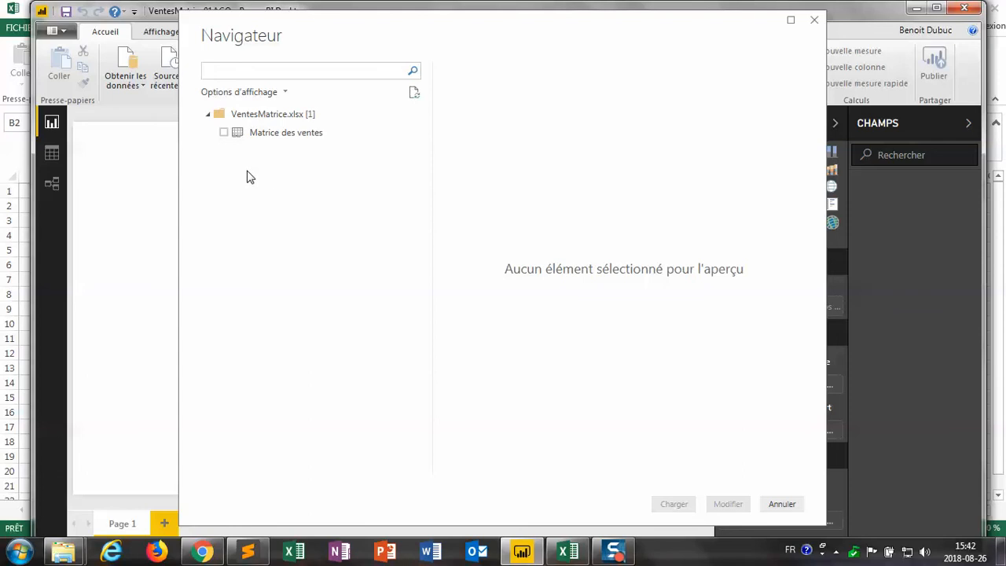
left_click(224, 133)
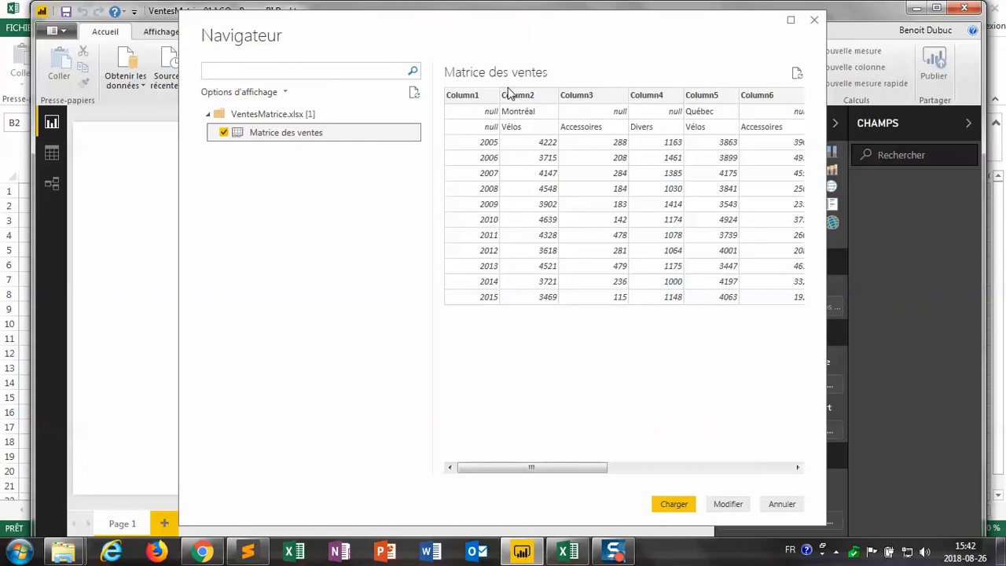
left_click(728, 511)
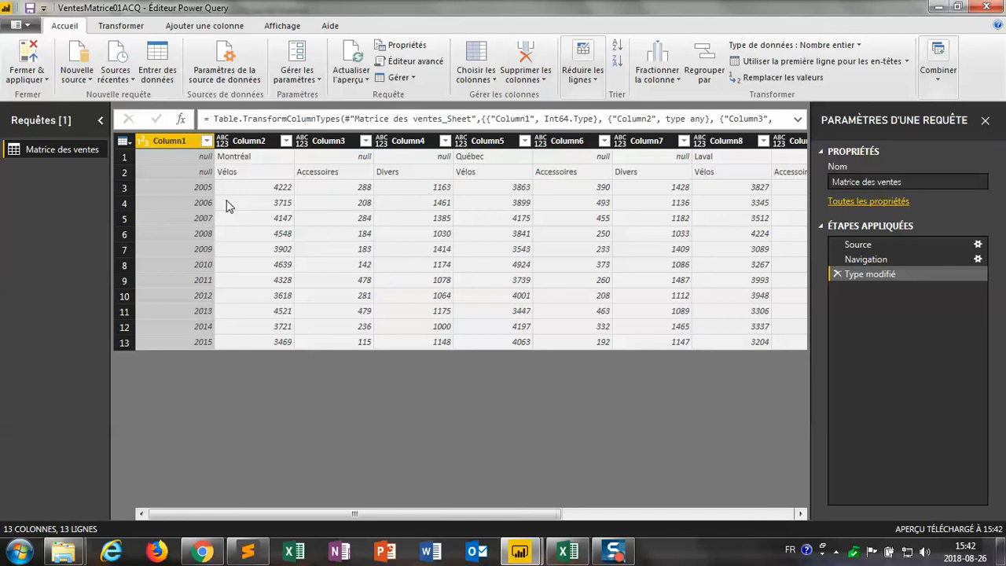
Transpose the Matrice des ventes table and compare the result with the preceding Type modifié step
left_click(121, 25)
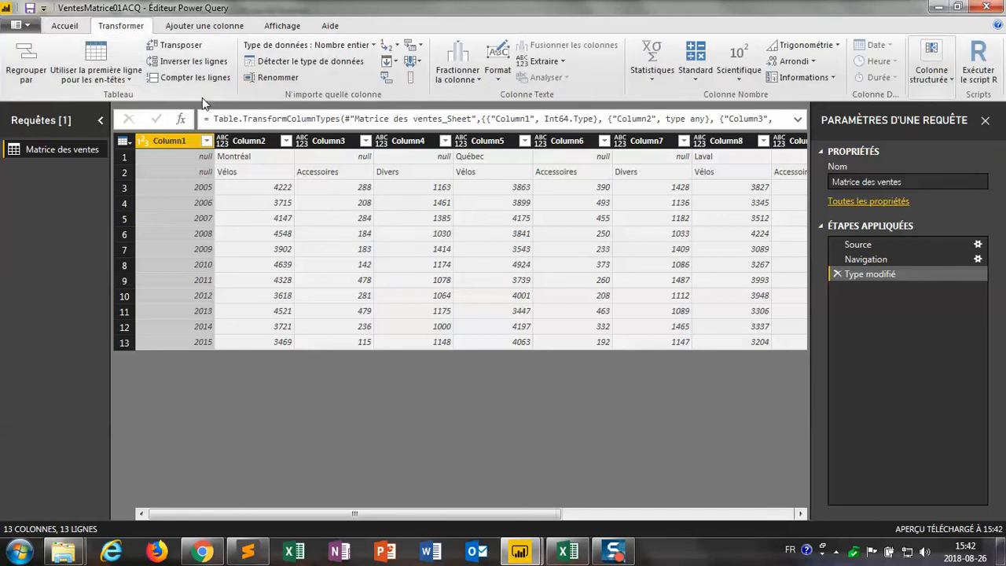
left_click(179, 45)
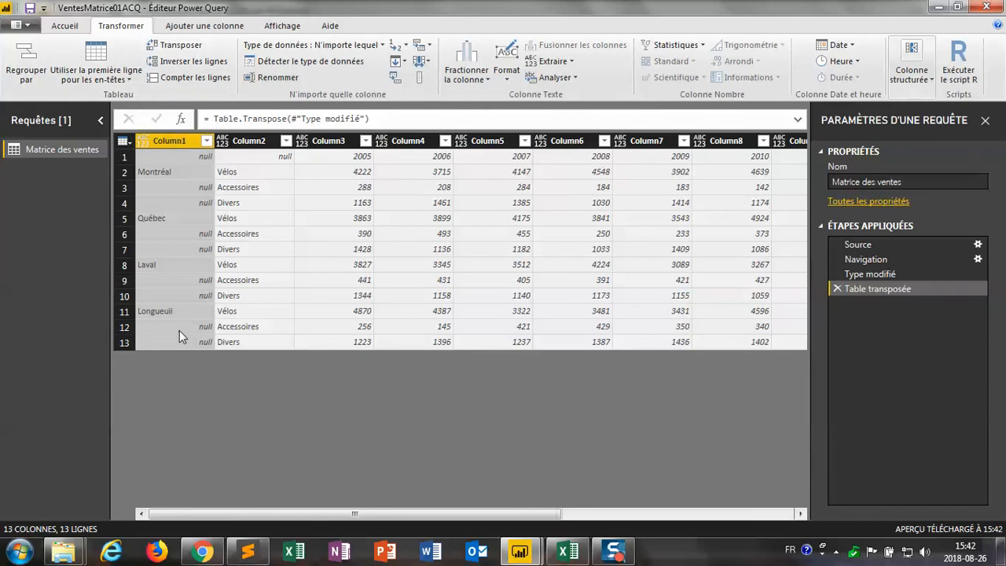
left_click(878, 275)
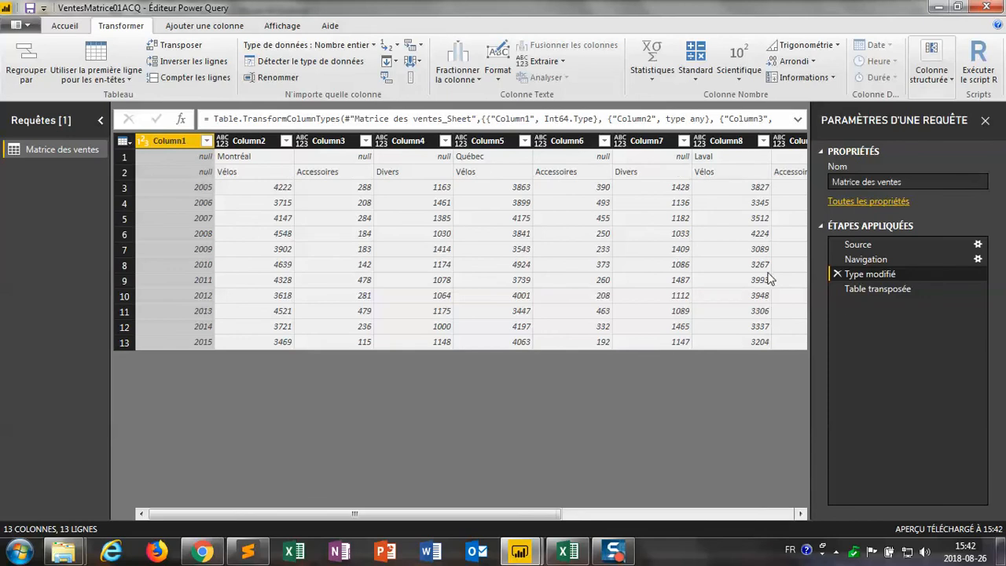
left_click(871, 287)
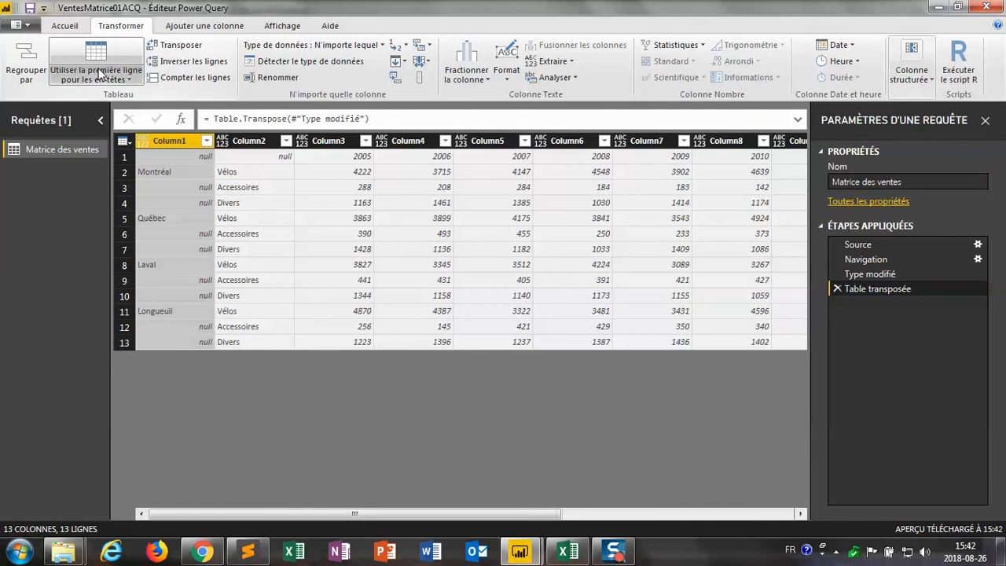
Promote the first row of the transposed table to column headers
left_click(68, 27)
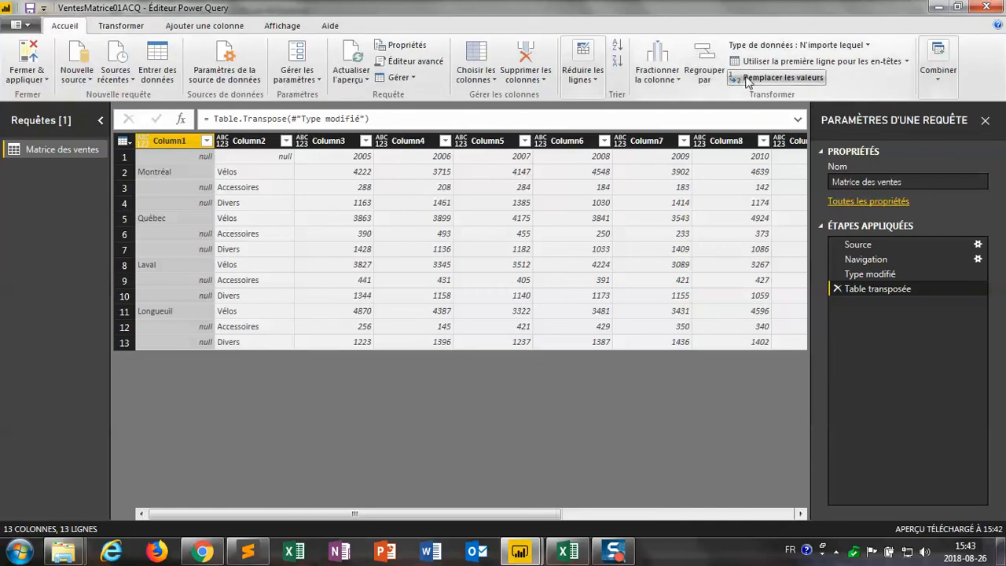
left_click(138, 26)
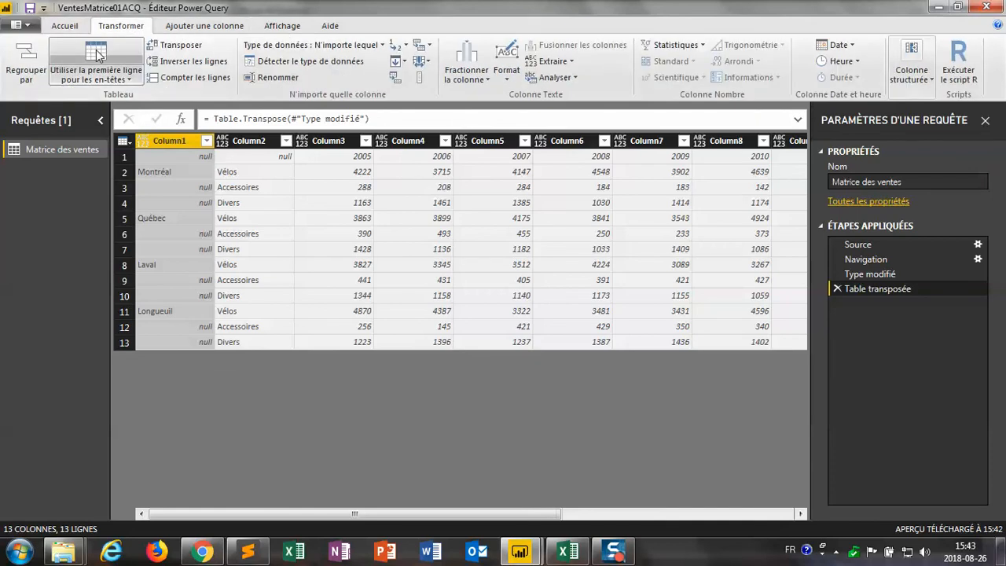
left_click(96, 62)
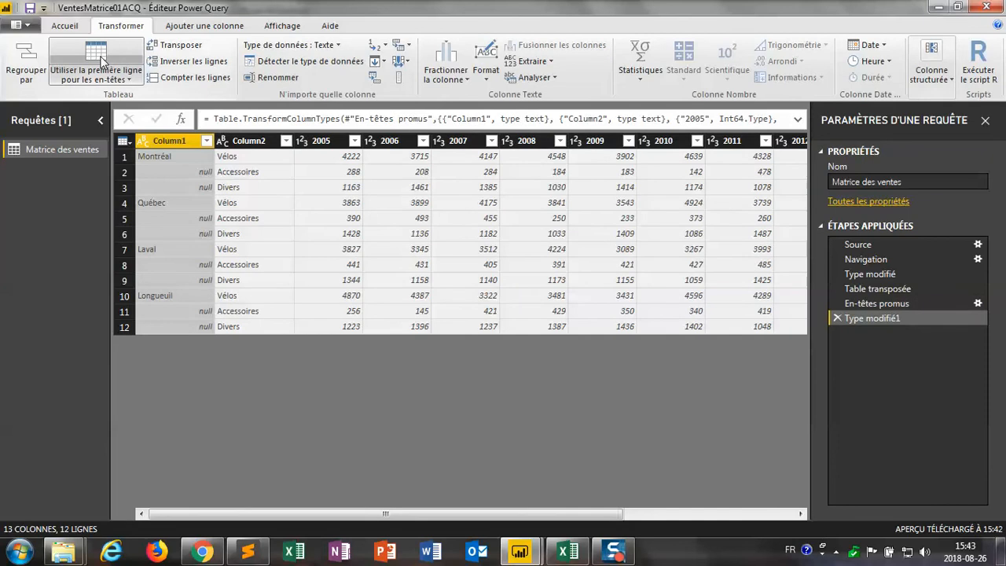
Rename Column1 as Ville and Column2 as Produit
double_click(165, 139)
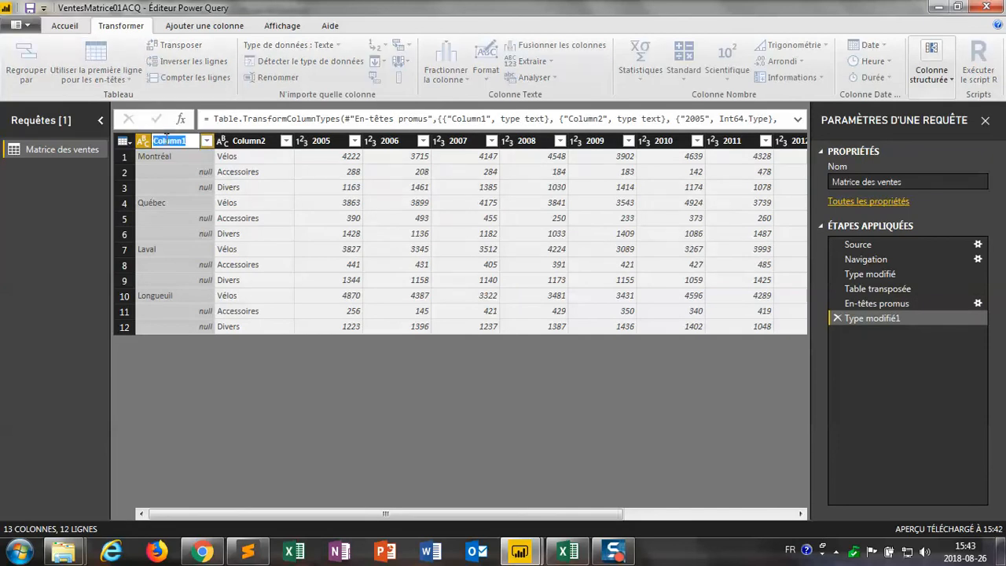
type("Ville")
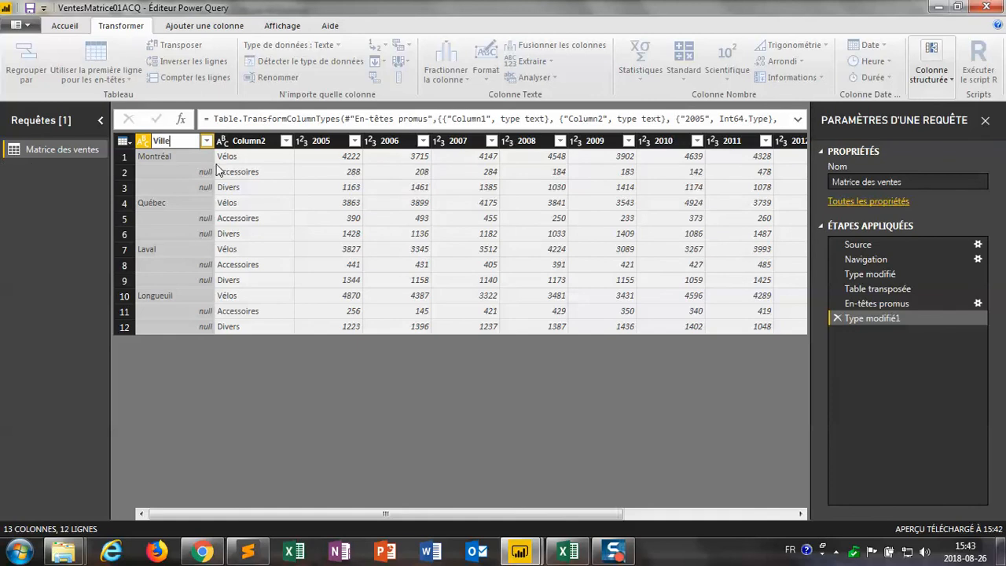
key("Return")
double_click(250, 142)
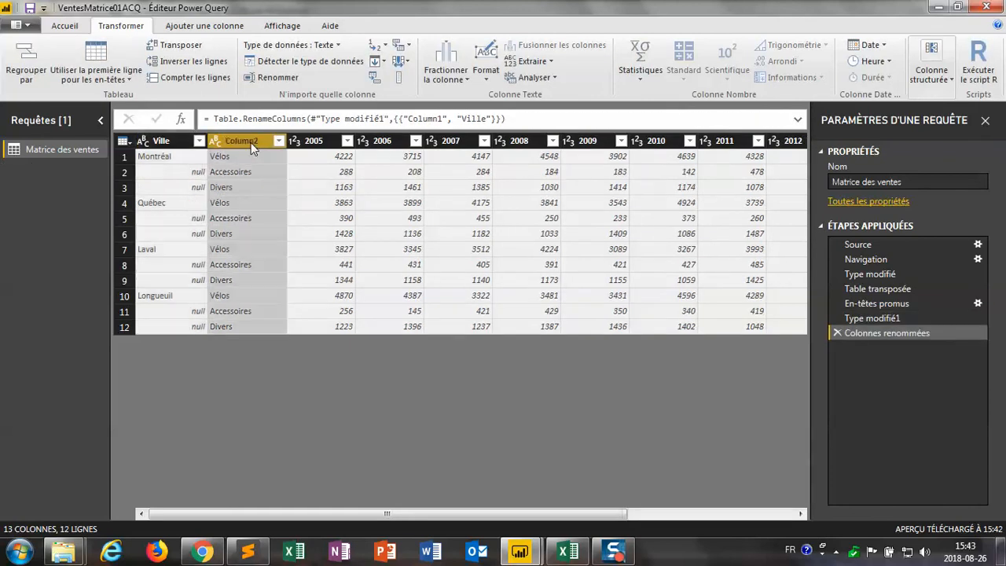
type("Produit")
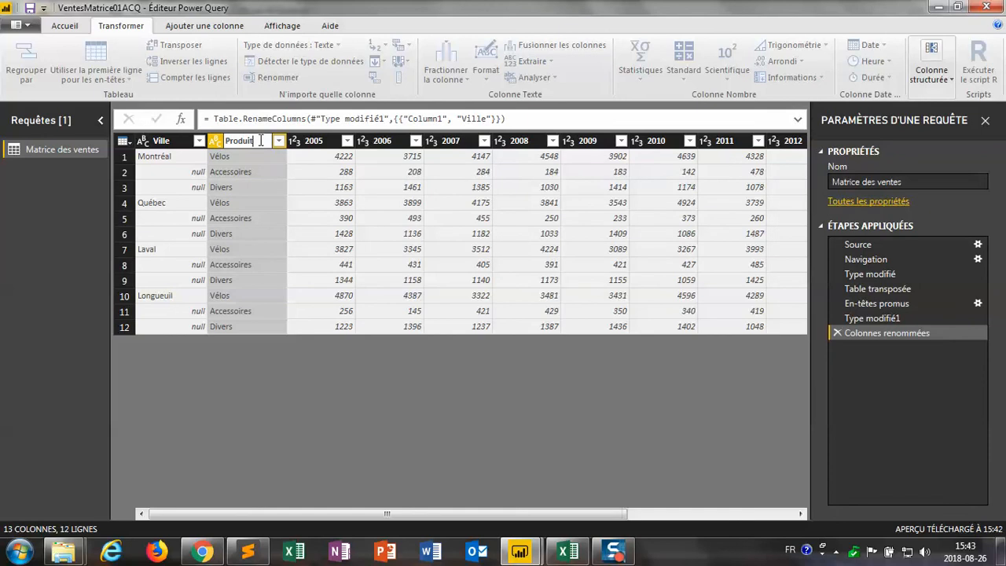
key("Return")
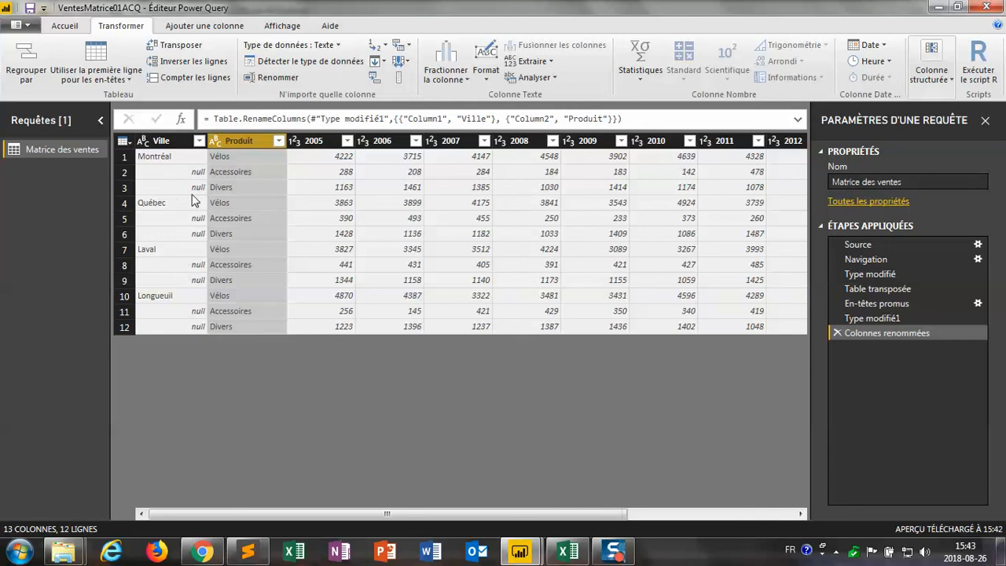
Fill the null cells of the Ville column downward with the city names above them
left_click(157, 141)
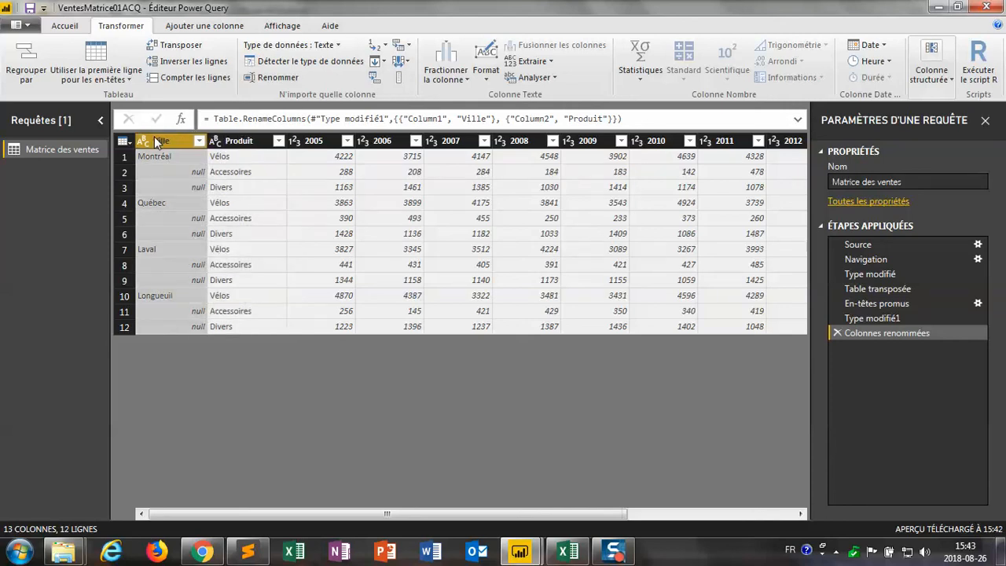
left_click(377, 63)
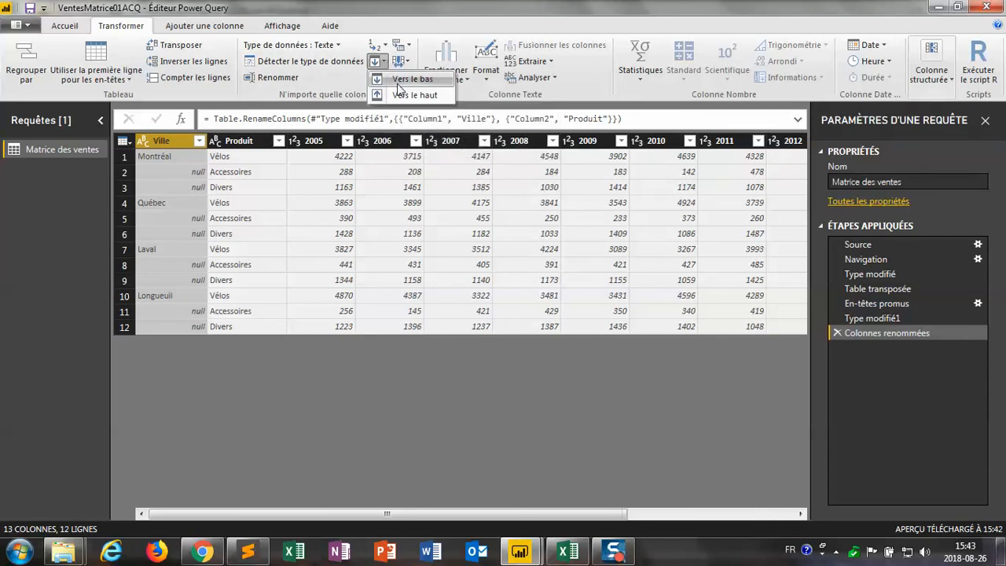
left_click(401, 80)
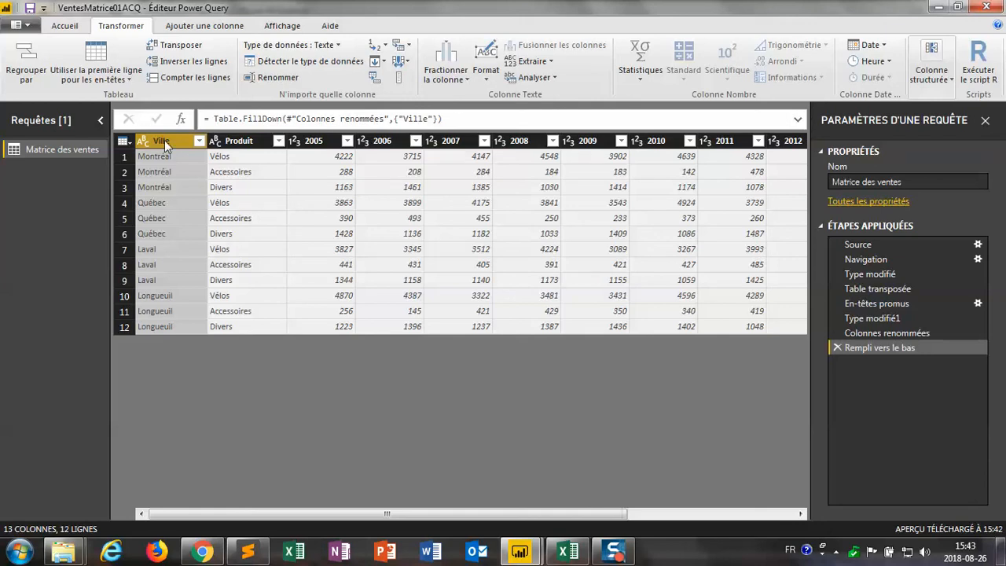
Unpivot all columns other than Ville and Produit so the year columns become rows
left_click(246, 140, "ctrl")
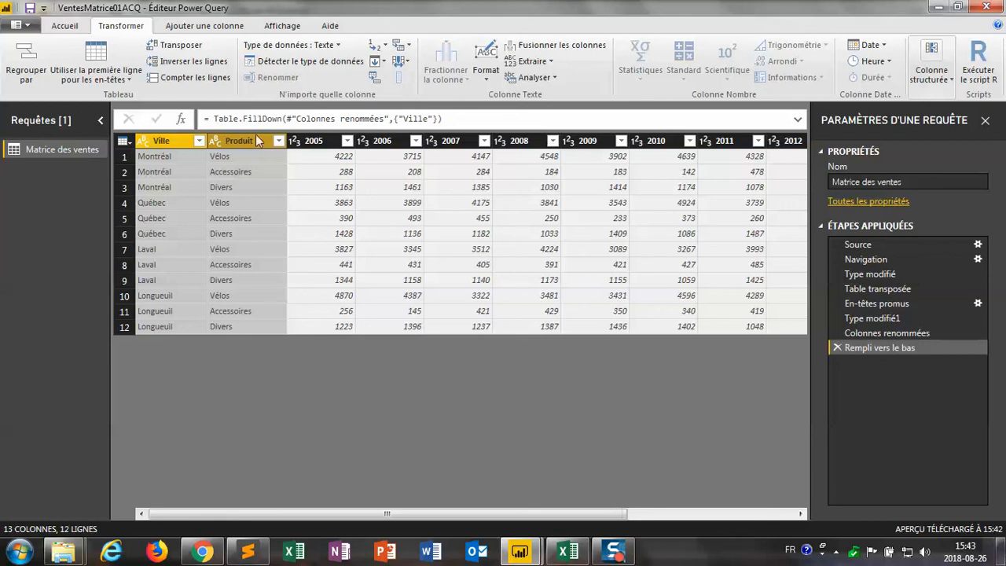
left_click(409, 50)
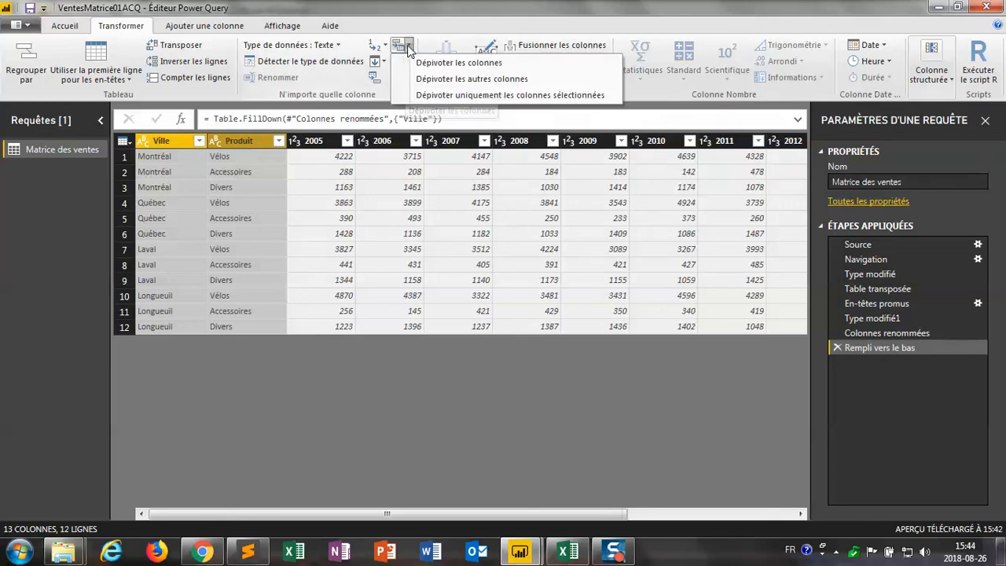
left_click(428, 79)
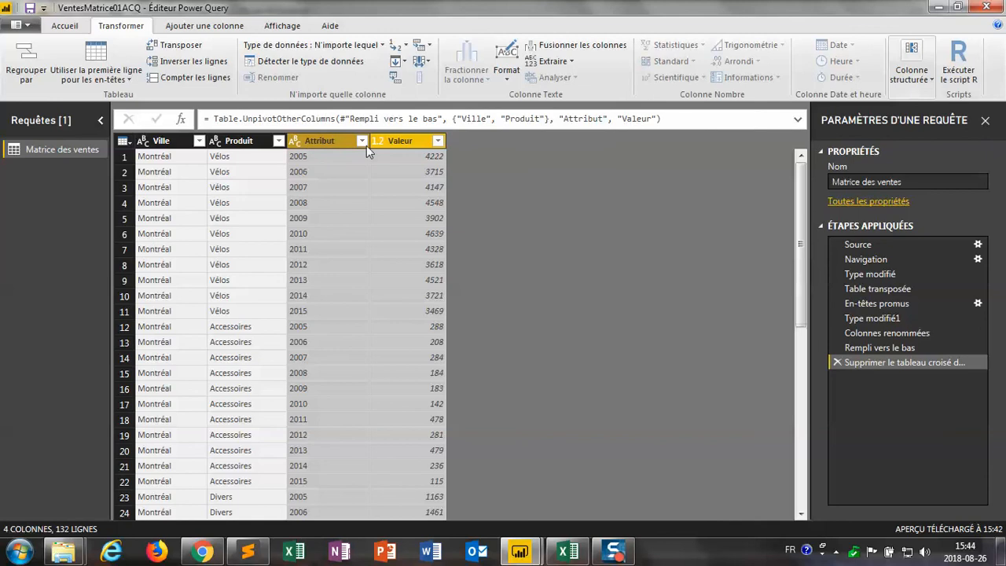
Rename the Attribut column as Année and the Valeur column as Montant
double_click(324, 138)
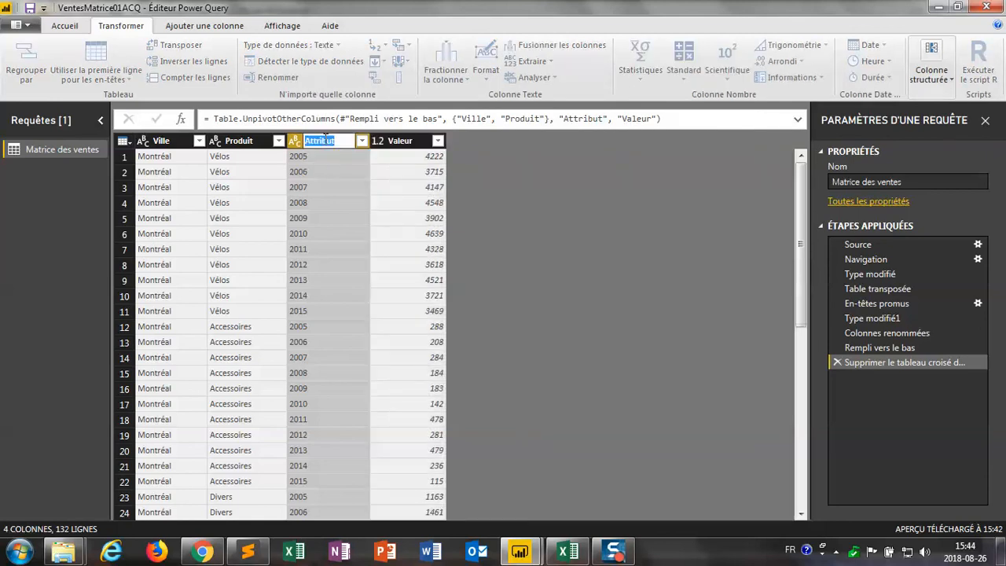
type("Année")
key("Return")
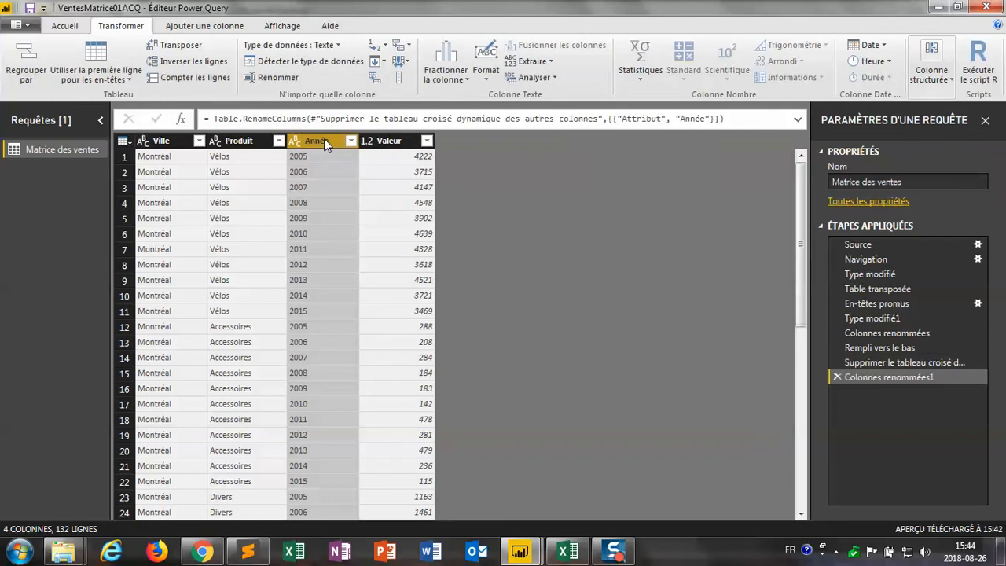
double_click(389, 141)
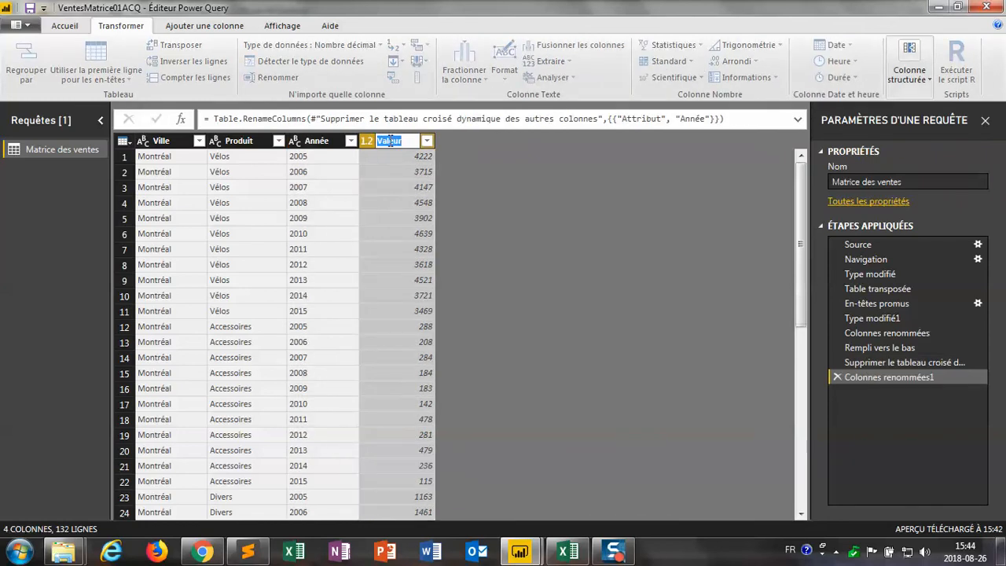
type("Montant")
key("Return")
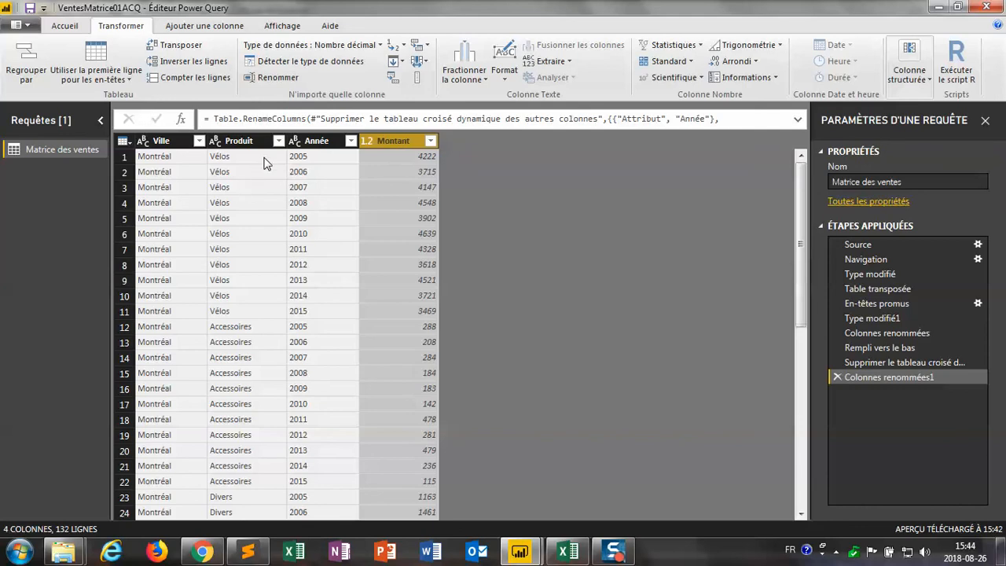
Change the data type of the Année column to whole number (Nombre entier)
left_click(317, 139)
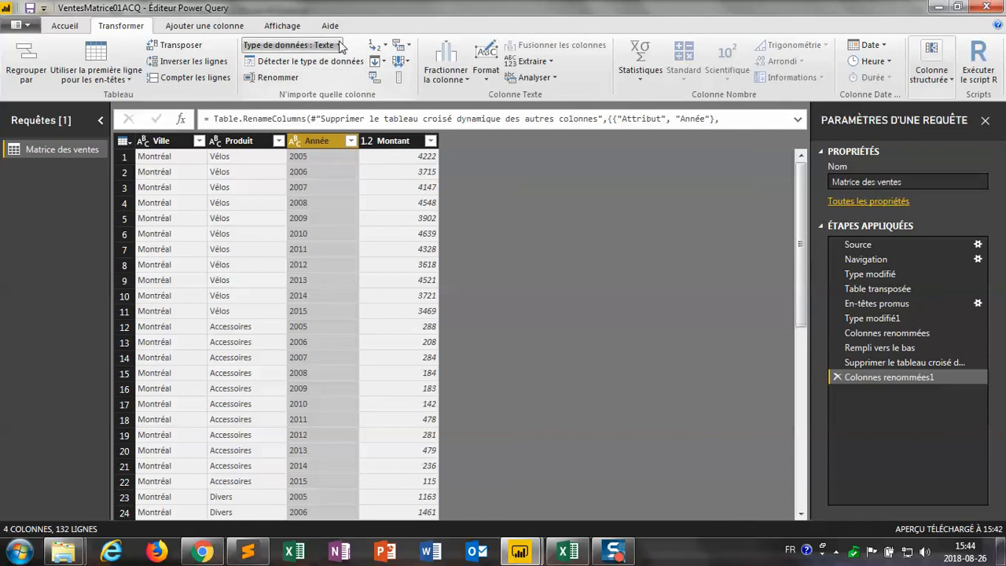
left_click(339, 45)
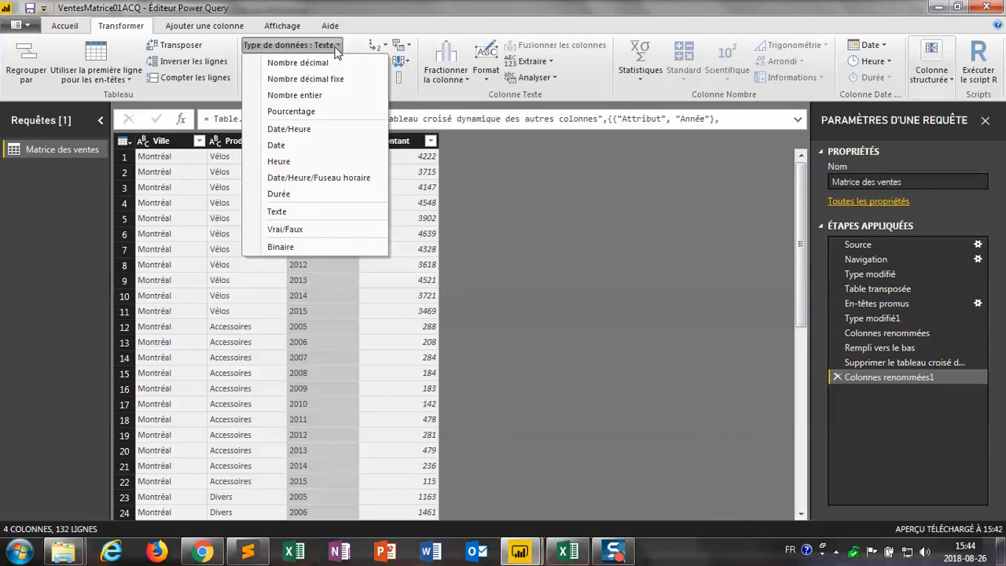
left_click(325, 95)
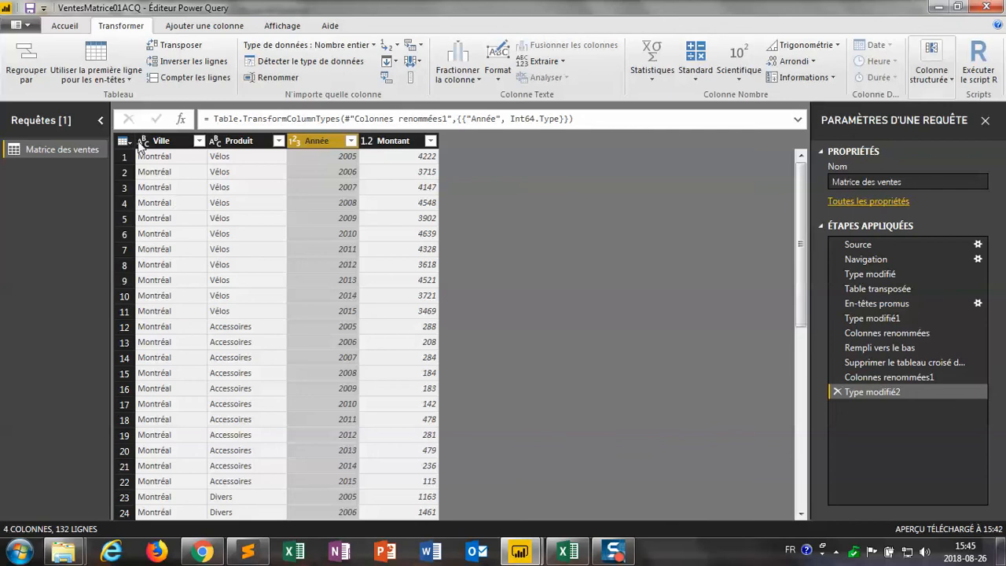
Apply the query changes, close the Power Query editor and display the loaded Matrice des ventes table in the data view
left_click(28, 27)
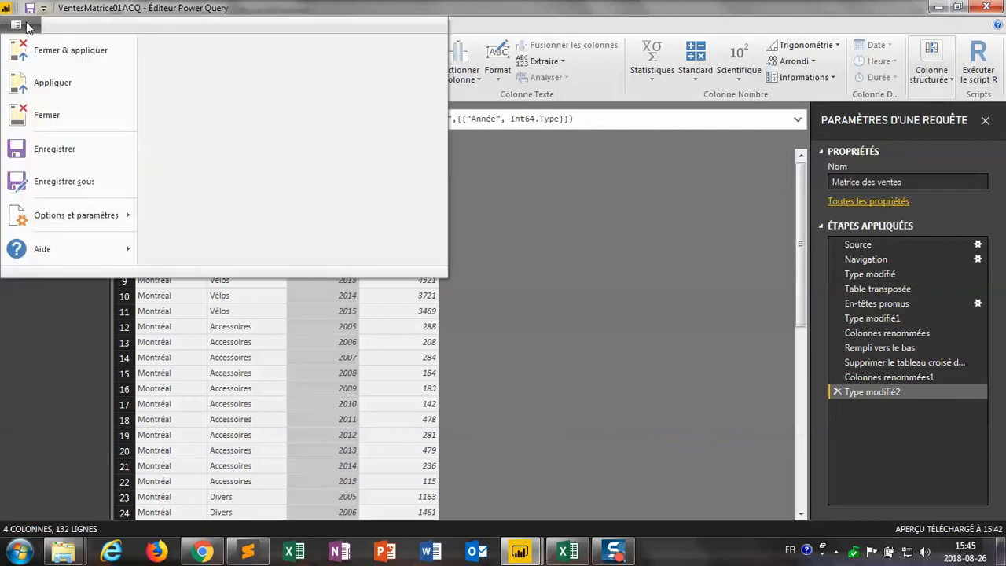
left_click(49, 54)
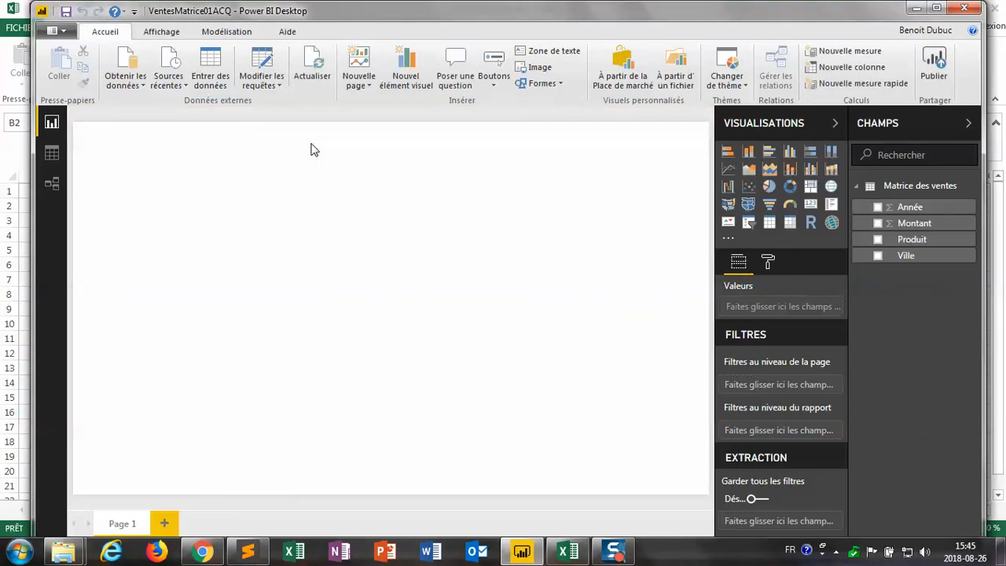
left_click(66, 158)
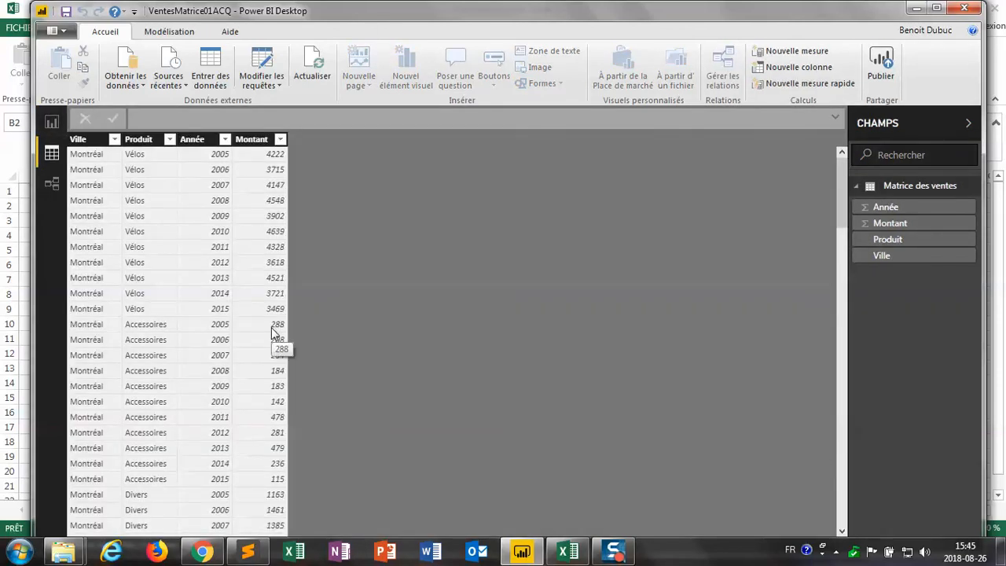
Add a clustered column chart of Montant by Année to the report and widen it across the upper half of the page
left_click(53, 124)
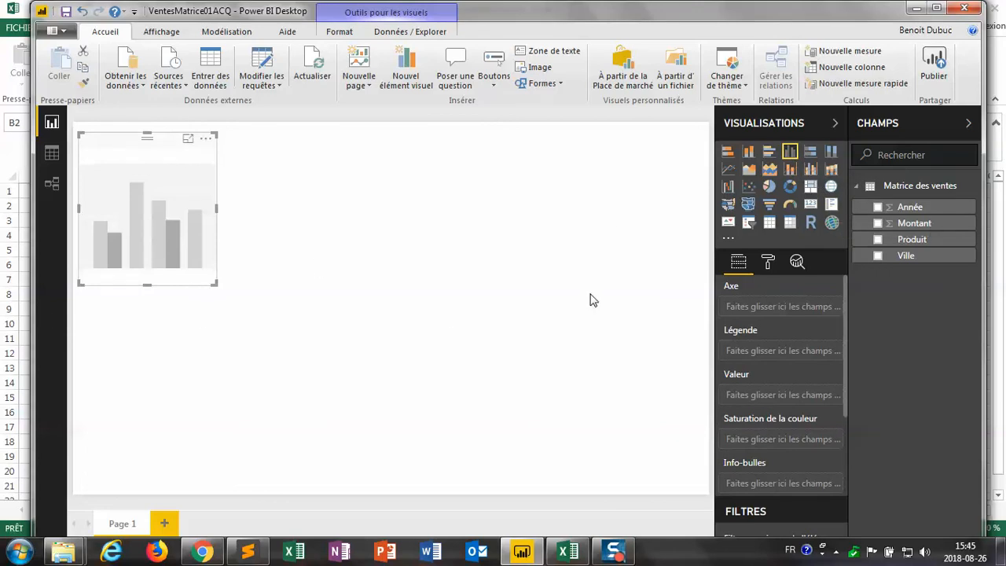
left_click_drag(908, 206, 786, 309)
left_click_drag(904, 224, 789, 403)
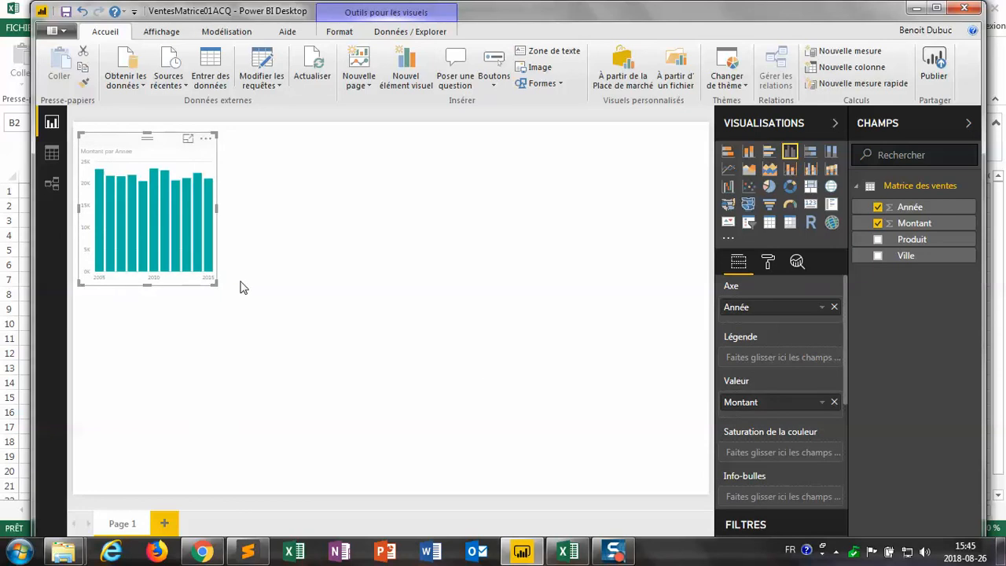
left_click_drag(217, 284, 665, 297)
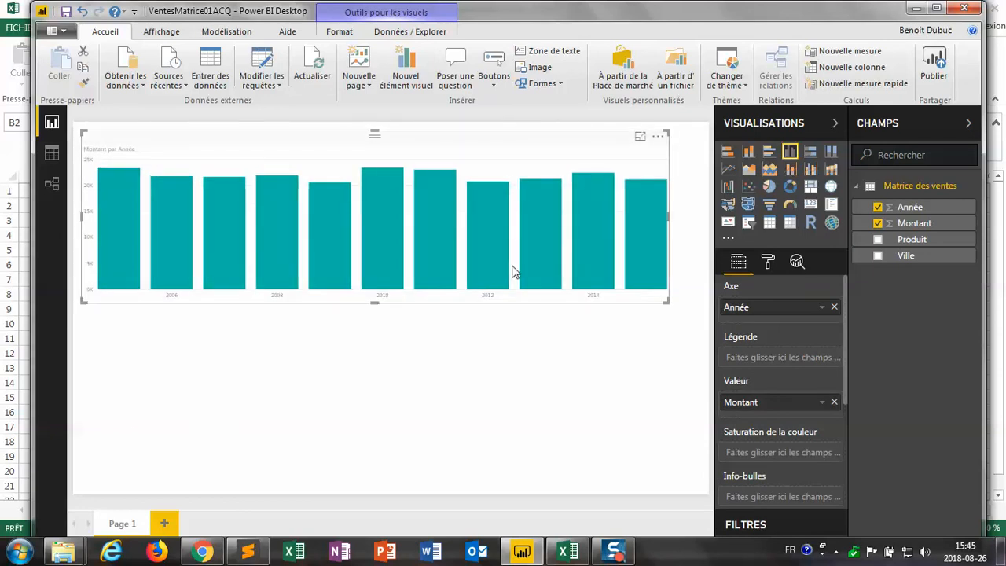
Add a clustered bar chart of Montant by Produit below the column chart and narrow it to less than half the page width
left_click(97, 354)
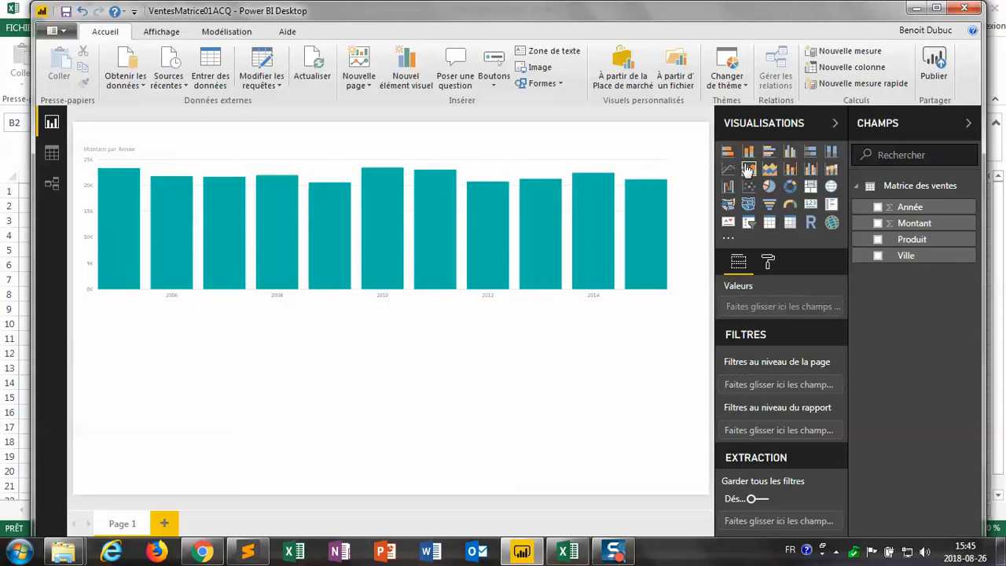
left_click(769, 151)
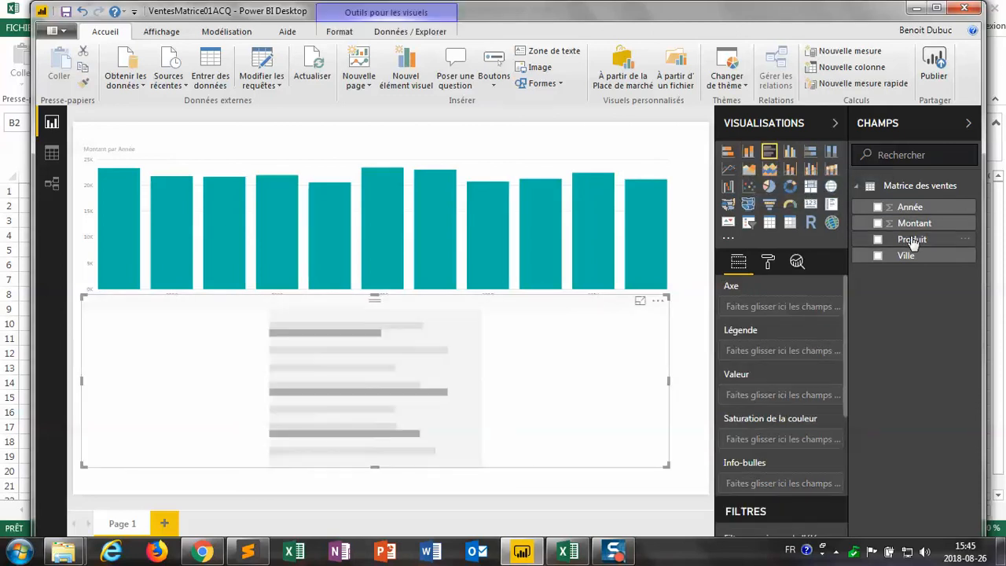
left_click_drag(912, 243, 766, 309)
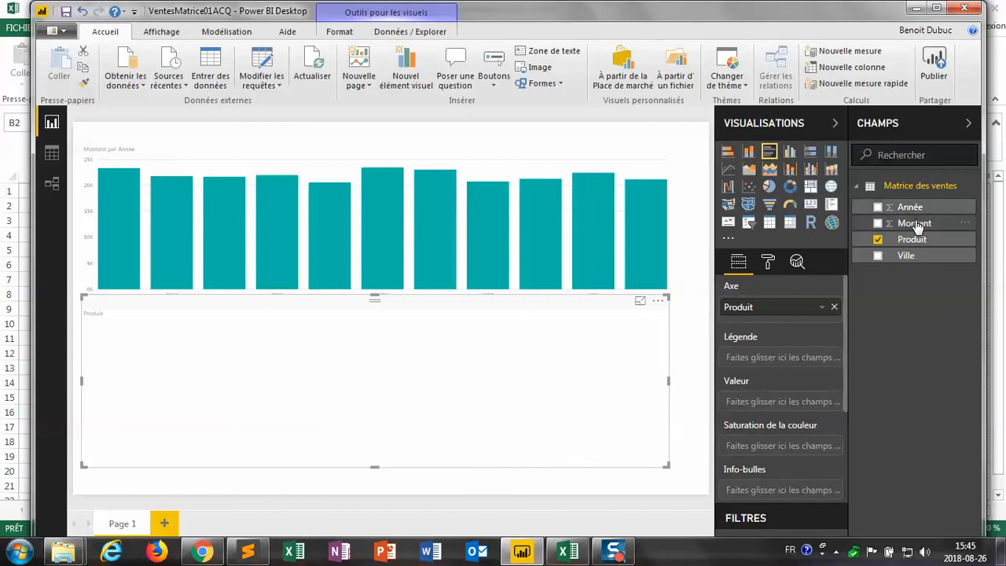
left_click_drag(917, 227, 723, 420)
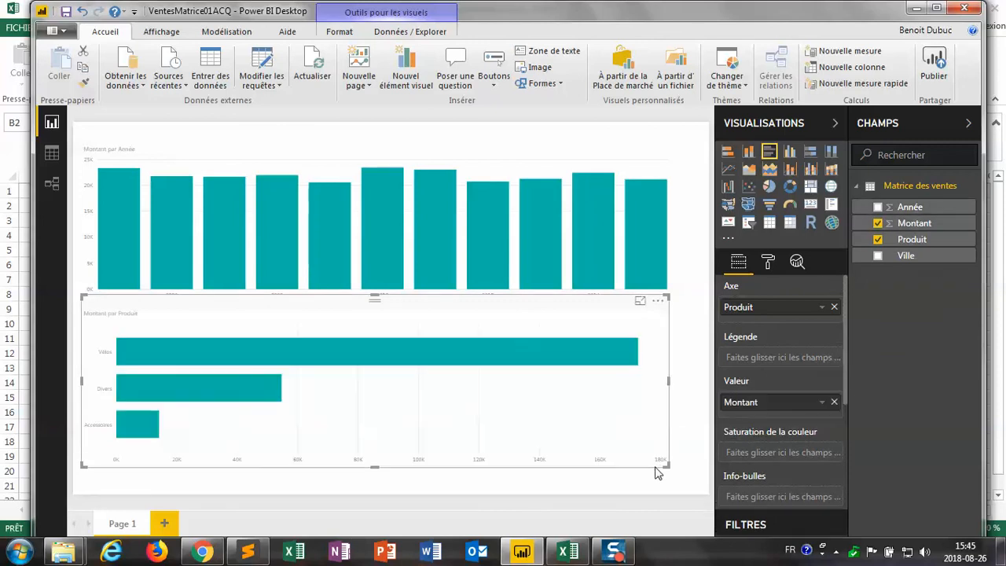
left_click_drag(666, 466, 333, 476)
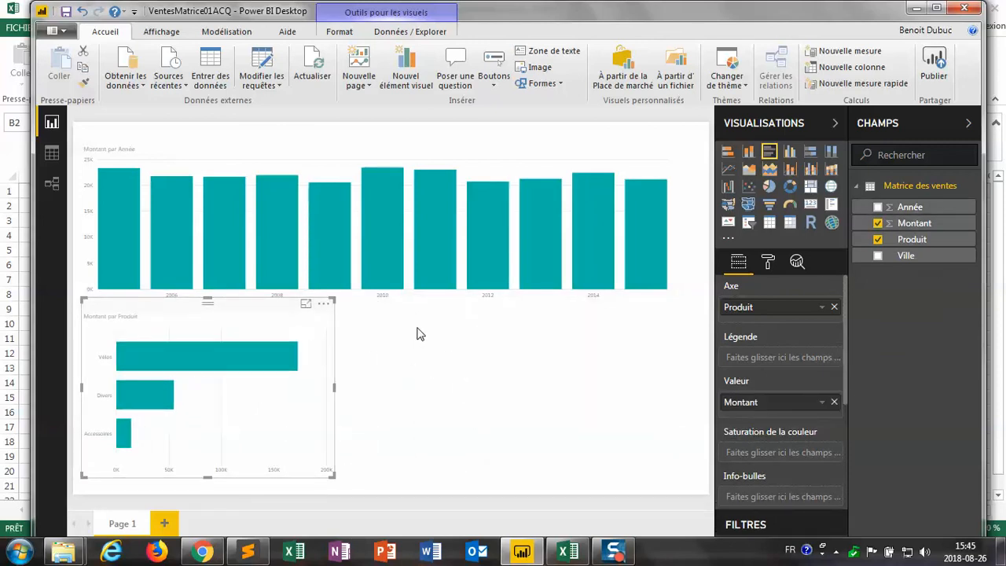
Add a pie chart beside the bar chart with Ville as the legend and Montant as the values
left_click(634, 342)
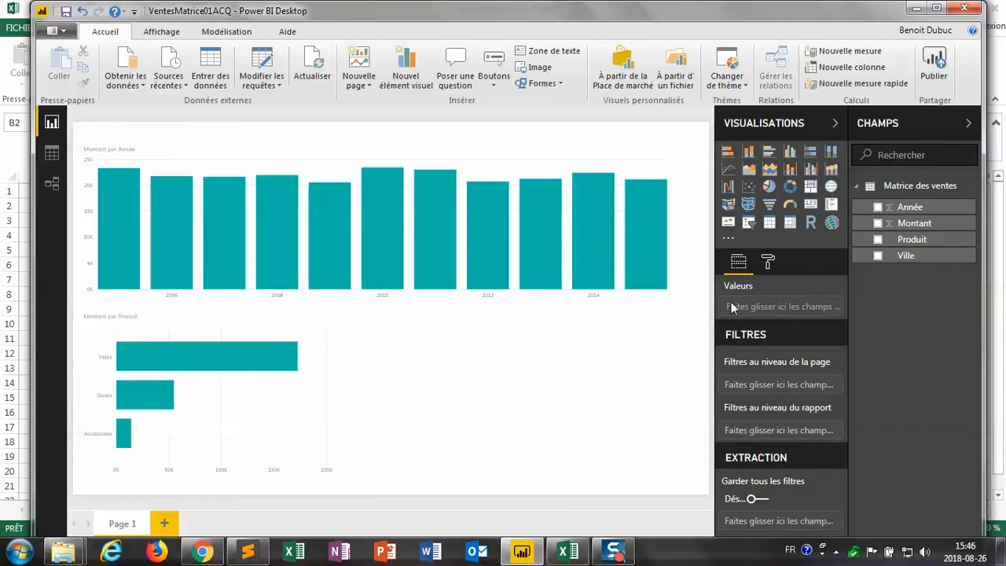
left_click(770, 187)
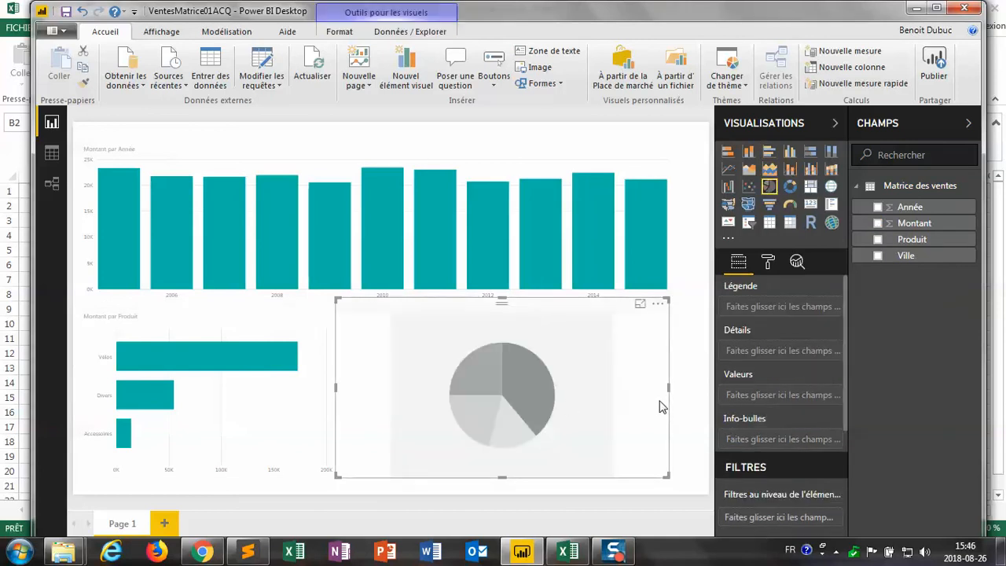
left_click_drag(906, 255, 798, 308)
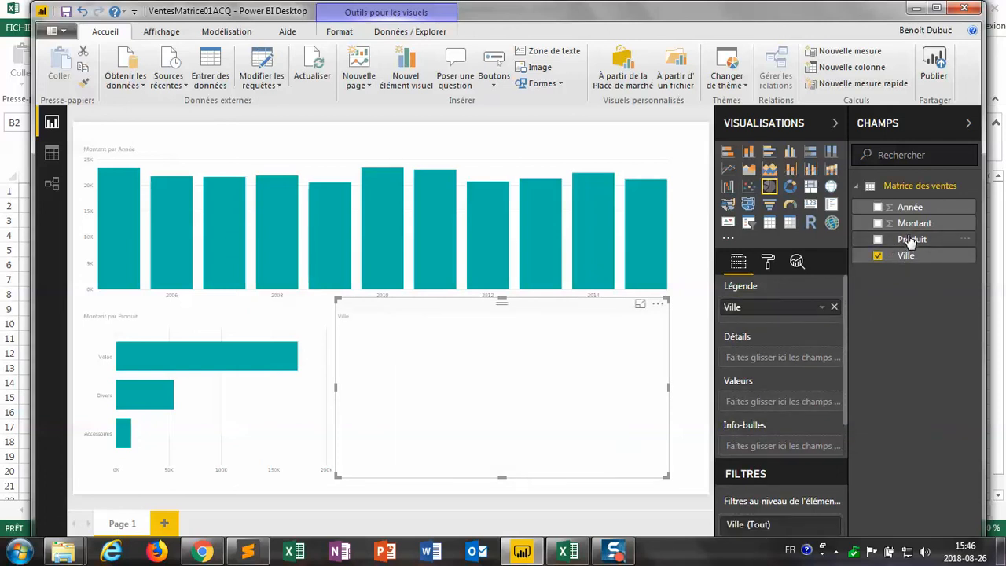
mouse_move(897, 225)
left_mouse_down()
mouse_move(826, 319)
mouse_move(818, 377)
mouse_move(793, 408)
left_mouse_up()
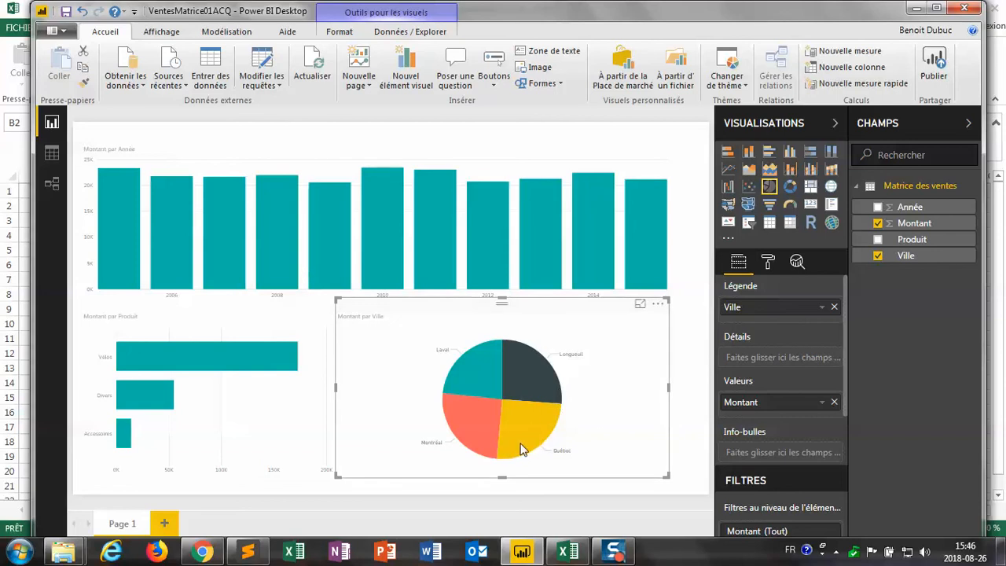
Cross-highlight the other charts by the Laval, Longueuil and Montréal slices of the pie chart in turn, and return to the data table
mouse_move(534, 448)
left_click(485, 383)
left_click(543, 394)
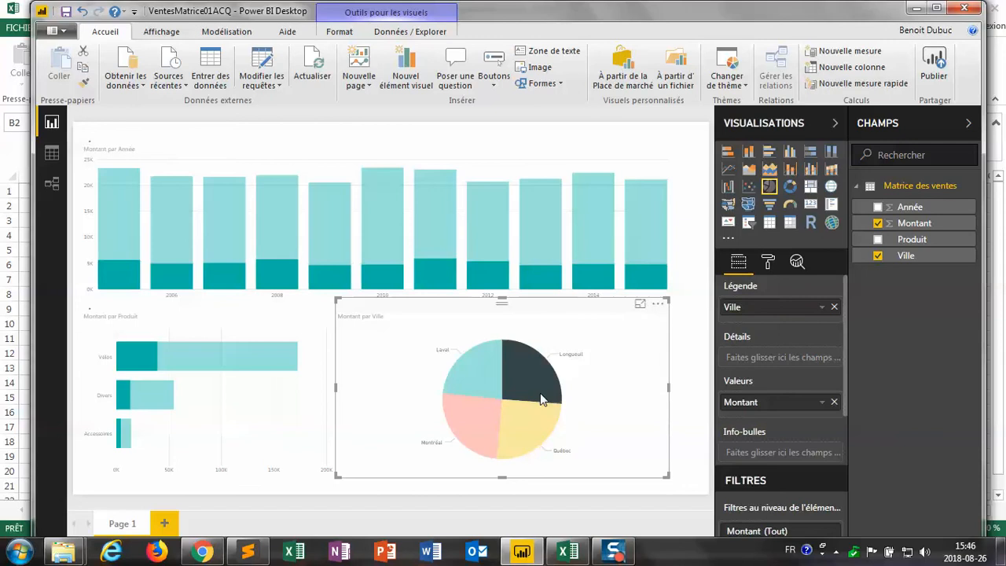
left_click(474, 430)
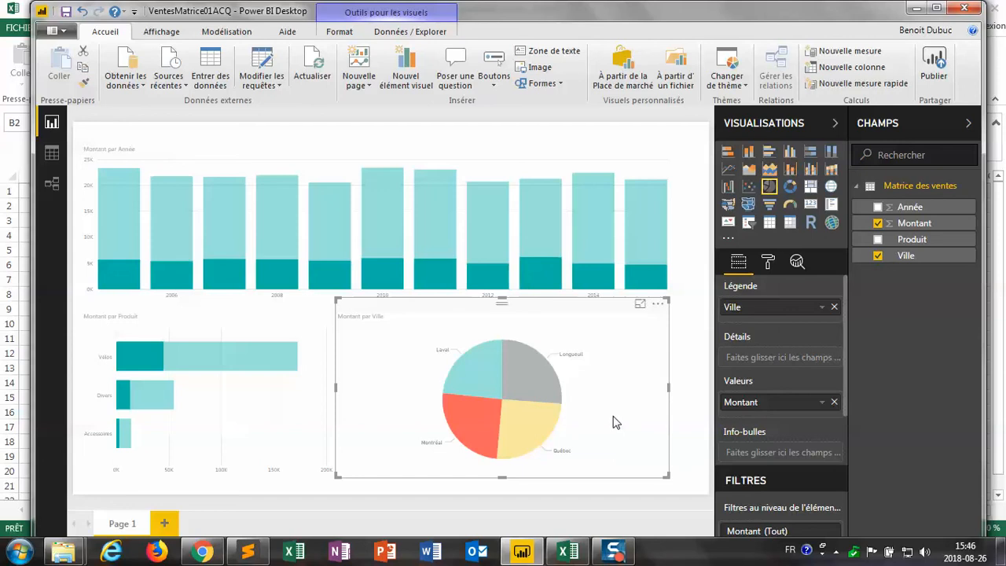
left_click(52, 152)
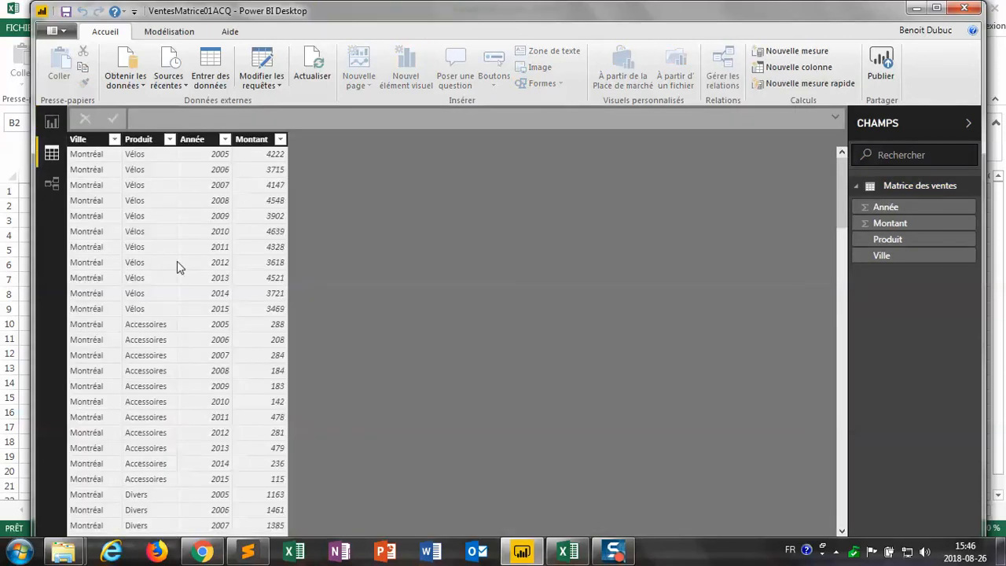